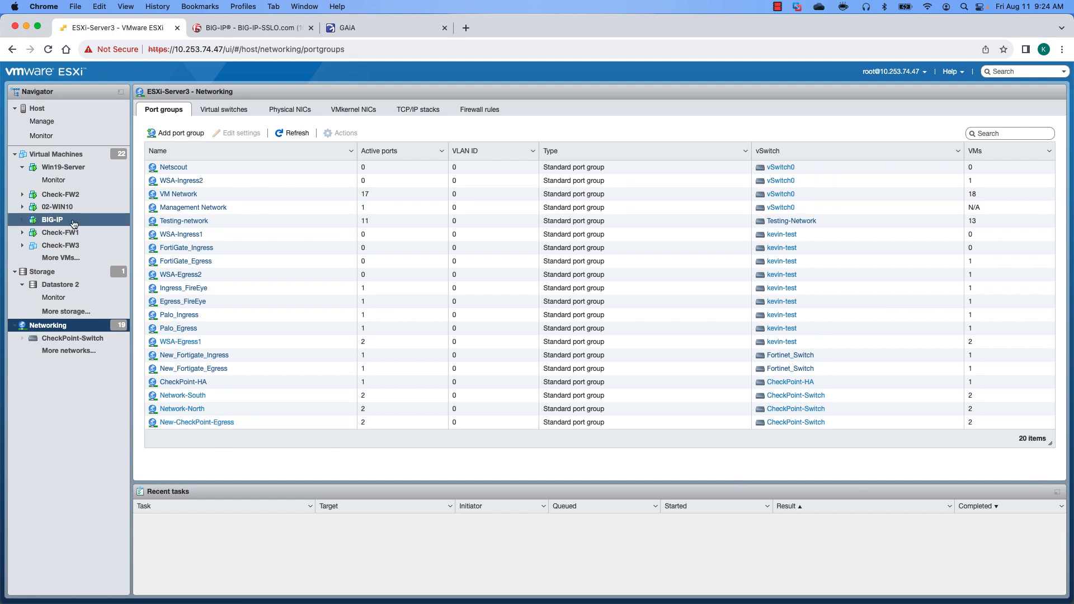
- Review the network adapter assignments in the BIG-IP virtual machine's hardware settings and close them without saving
click(49, 220)
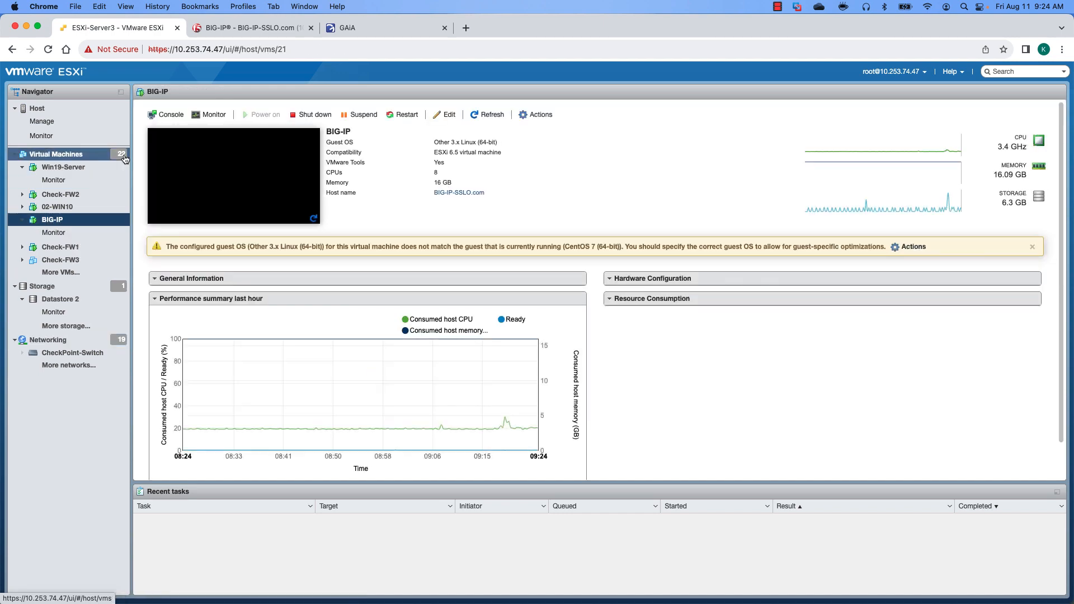
click(439, 116)
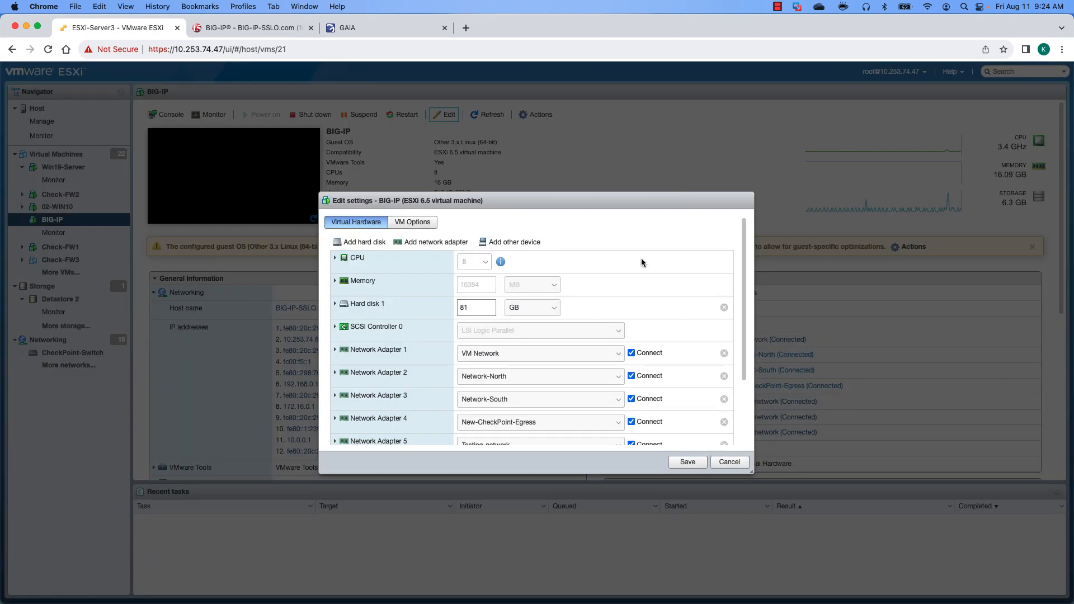
drag(744, 271, 747, 305)
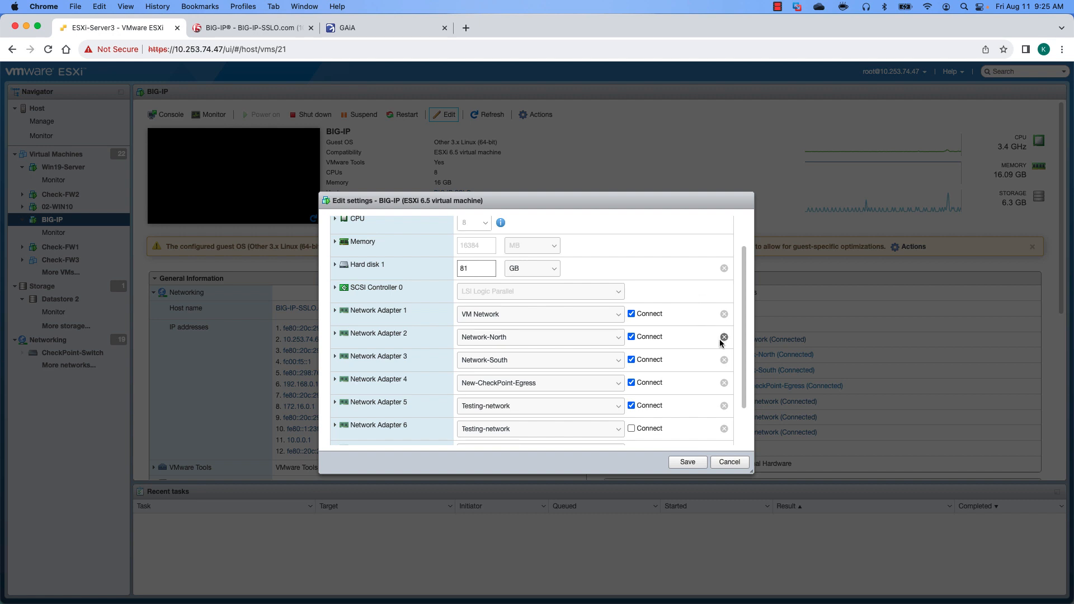
click(741, 463)
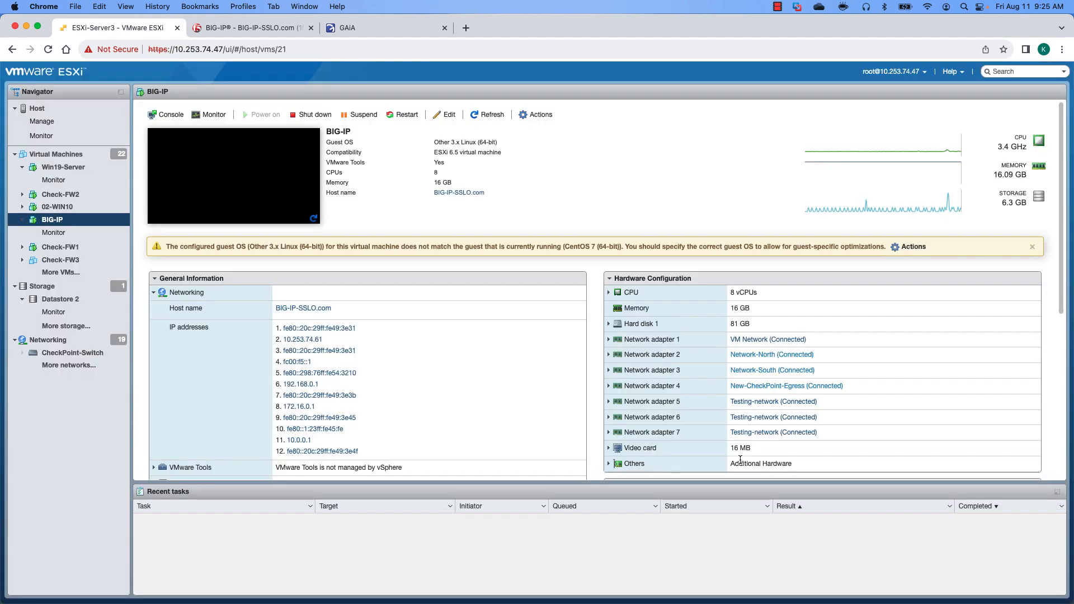
- Review the network adapter assignments in the Check-FW1 virtual machine's hardware settings and close them without saving
click(56, 248)
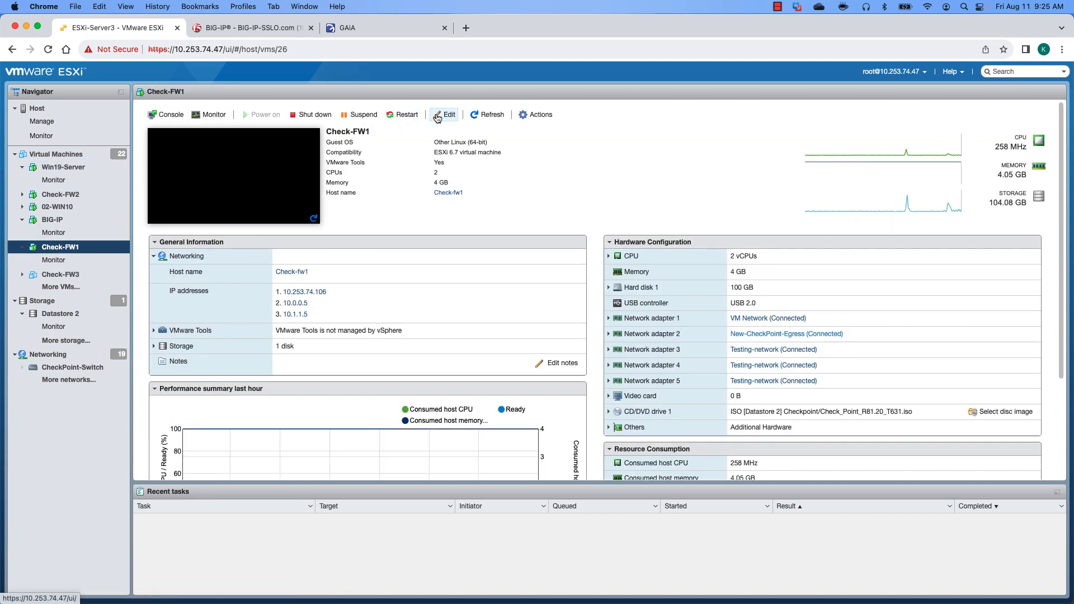
click(438, 116)
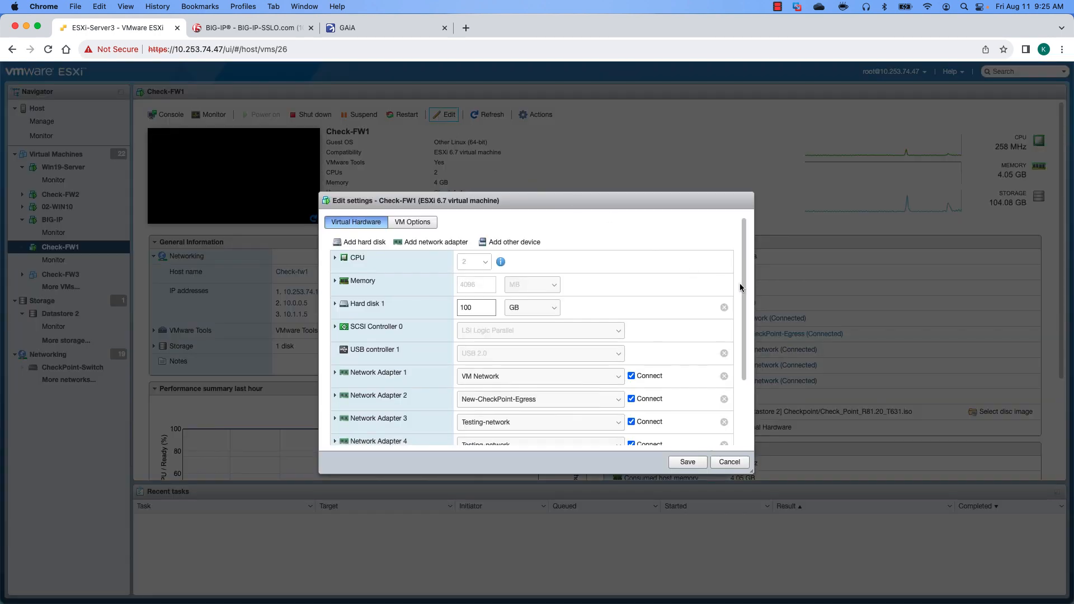
scroll(742, 285, down, 1)
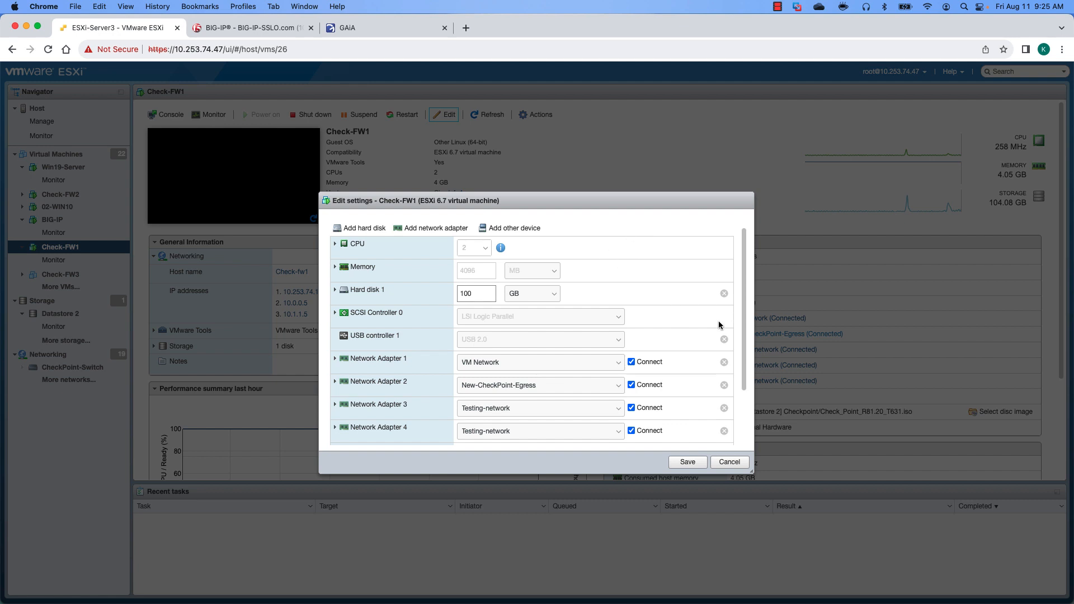
click(729, 462)
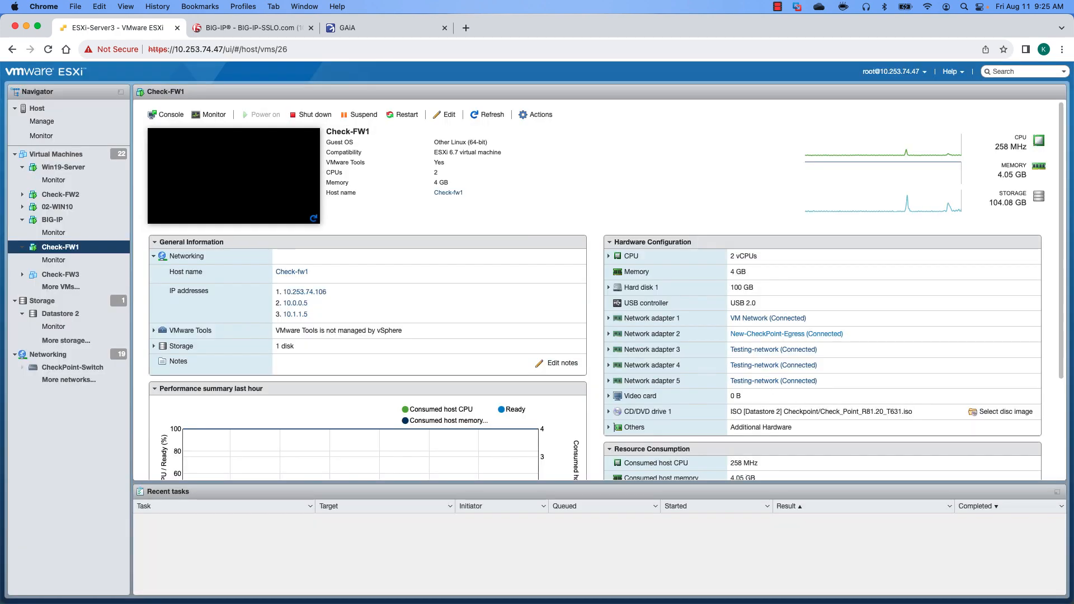
- Switch to the Gaia Portal of Check-fw1 and inspect the IPv4 settings of network interface eth1
click(379, 32)
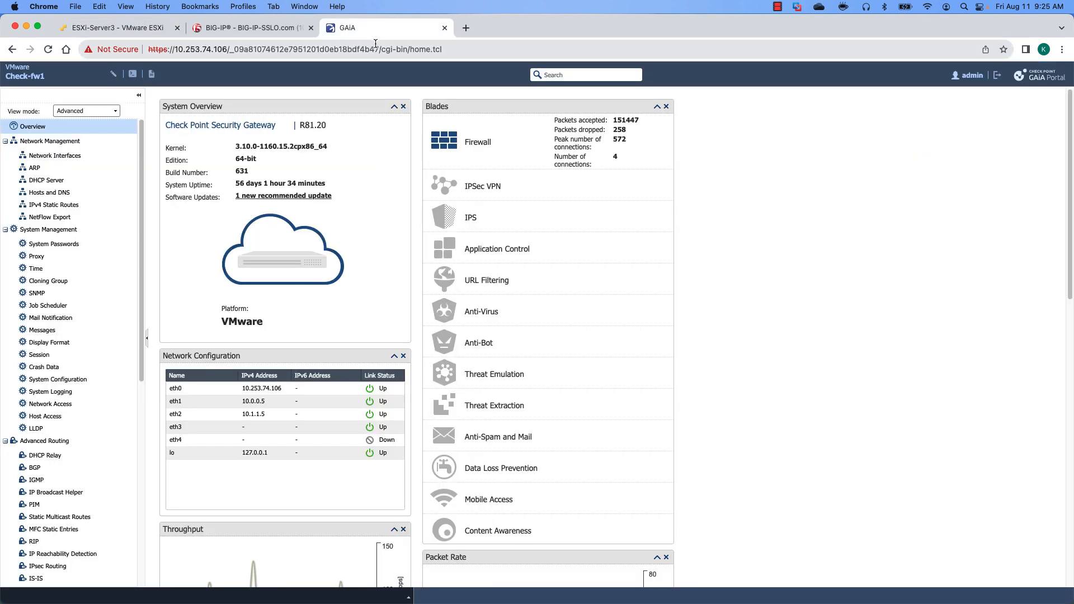
click(58, 159)
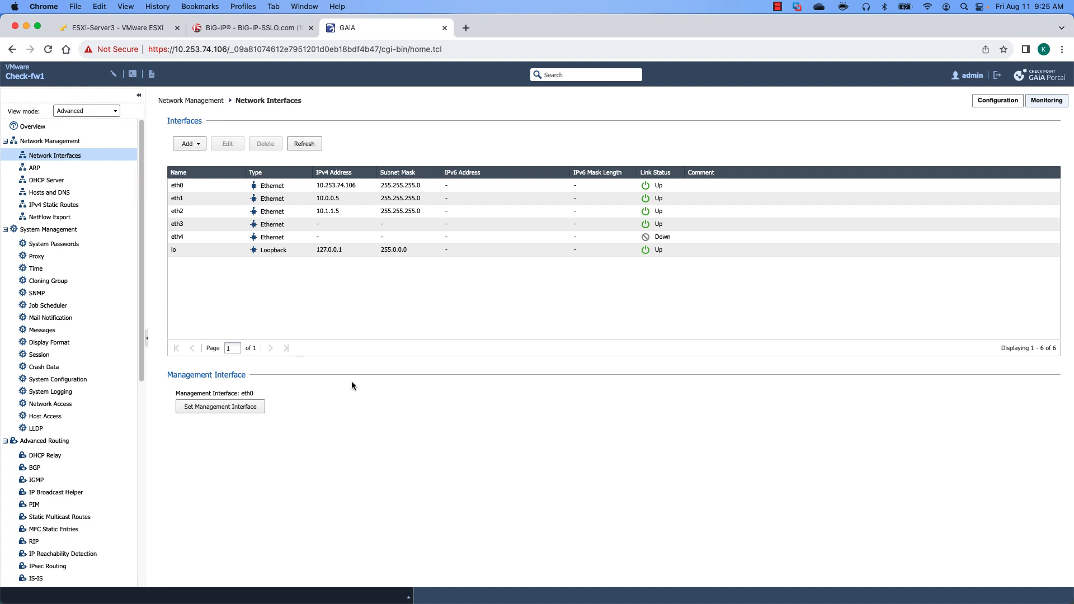
double_click(176, 201)
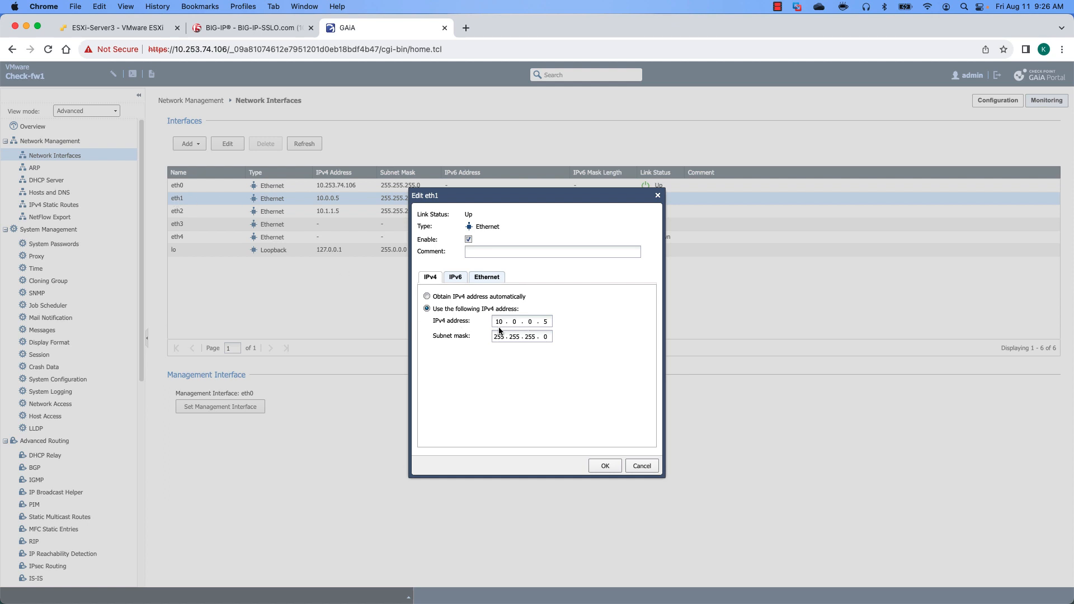
click(651, 466)
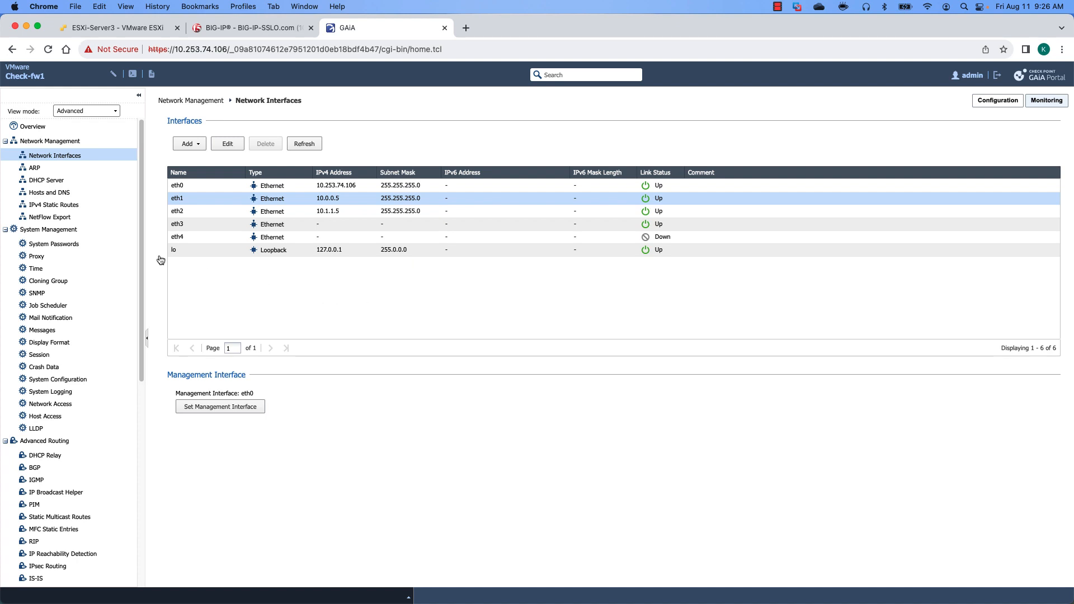
- Inspect the gateway of the IPv4 static route to 192.168.0.0/24 and close the route without saving
click(52, 206)
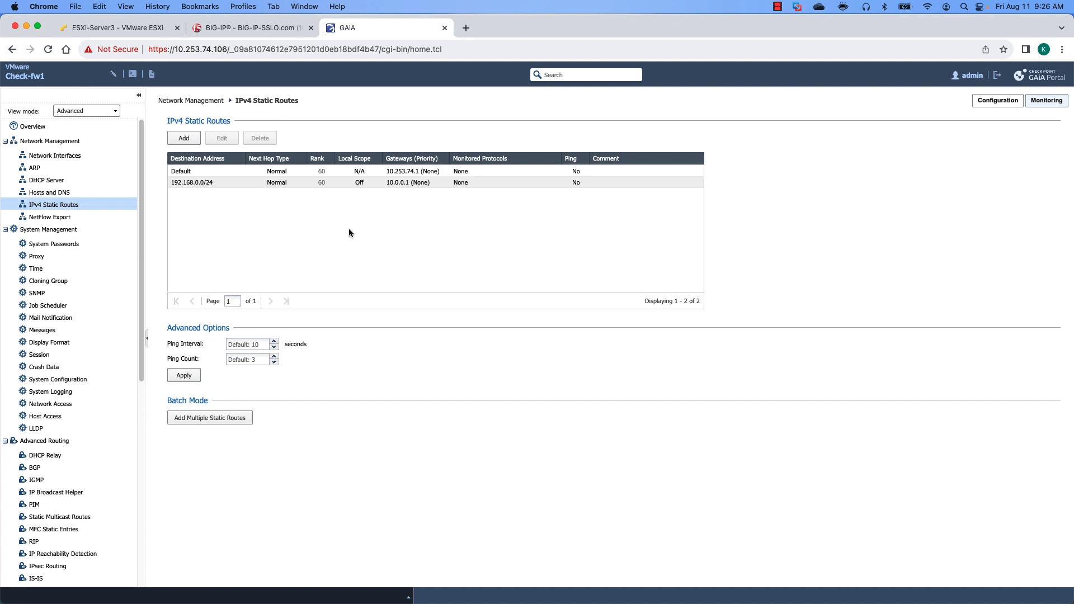
double_click(189, 183)
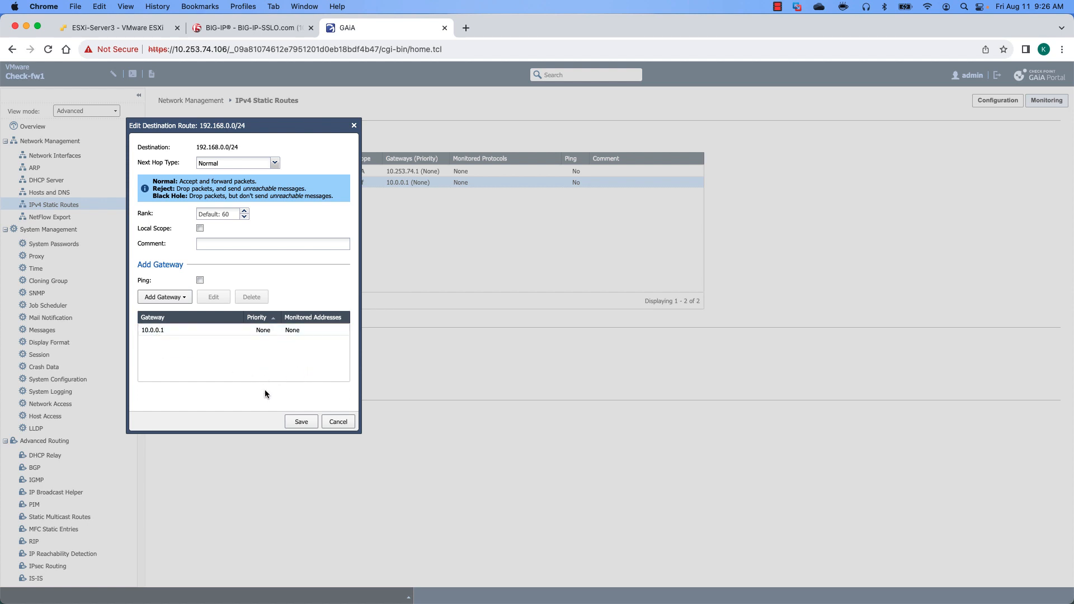
click(341, 423)
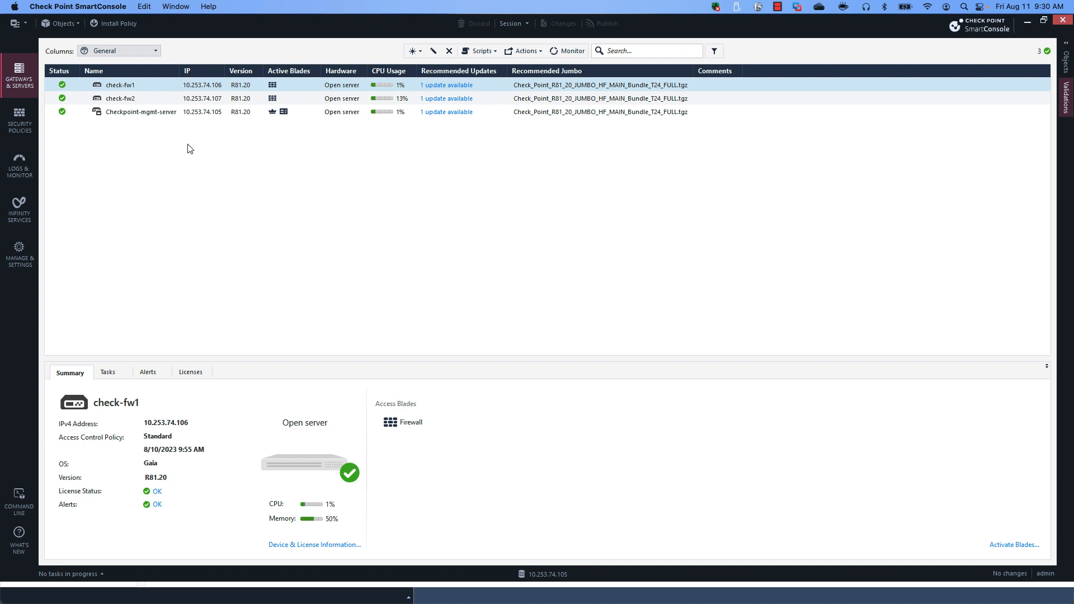
- In SmartConsole, review the HTTP/HTTPS Proxy mode, interfaces and ports of the check-fw1 gateway without saving
double_click(109, 86)
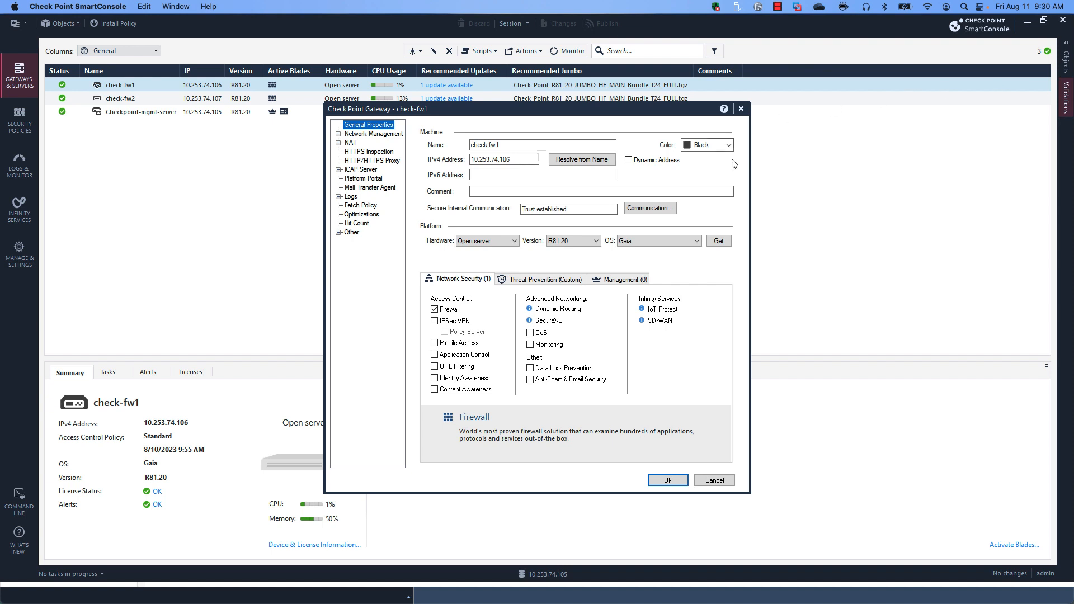
click(363, 161)
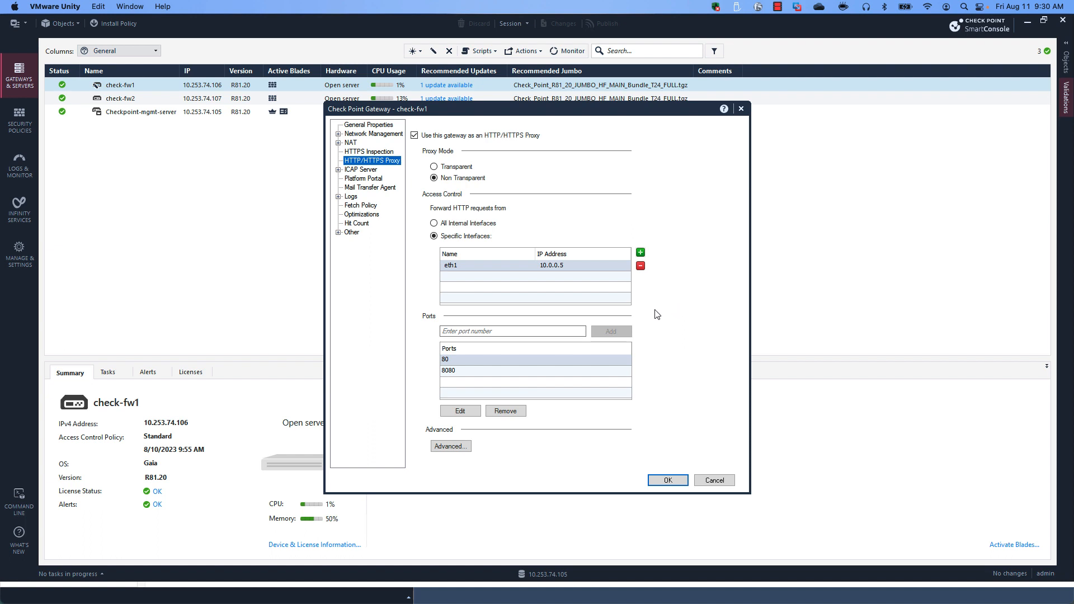
click(459, 373)
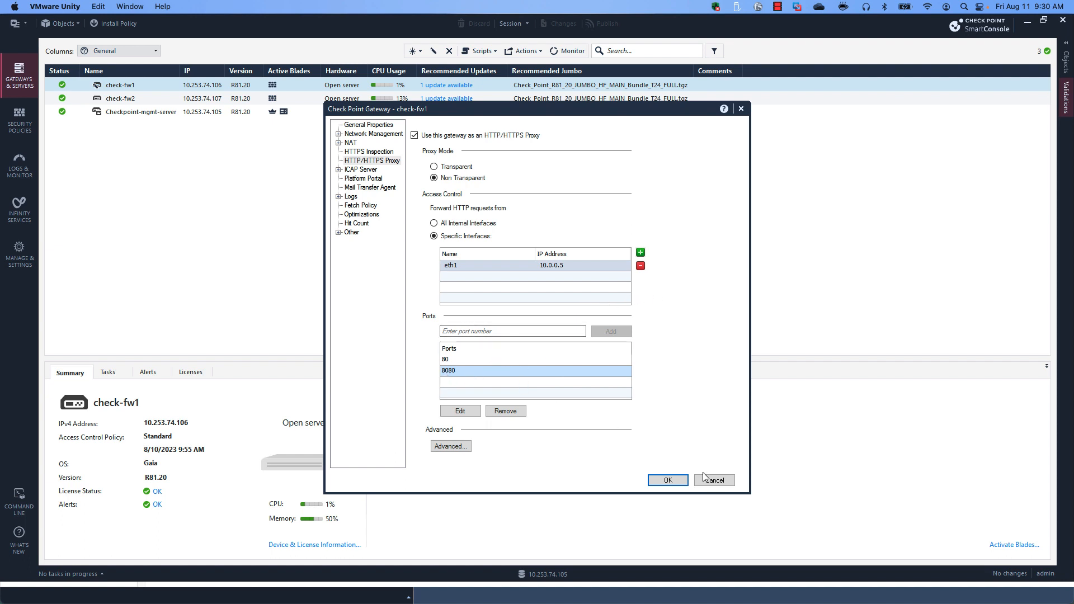
click(715, 478)
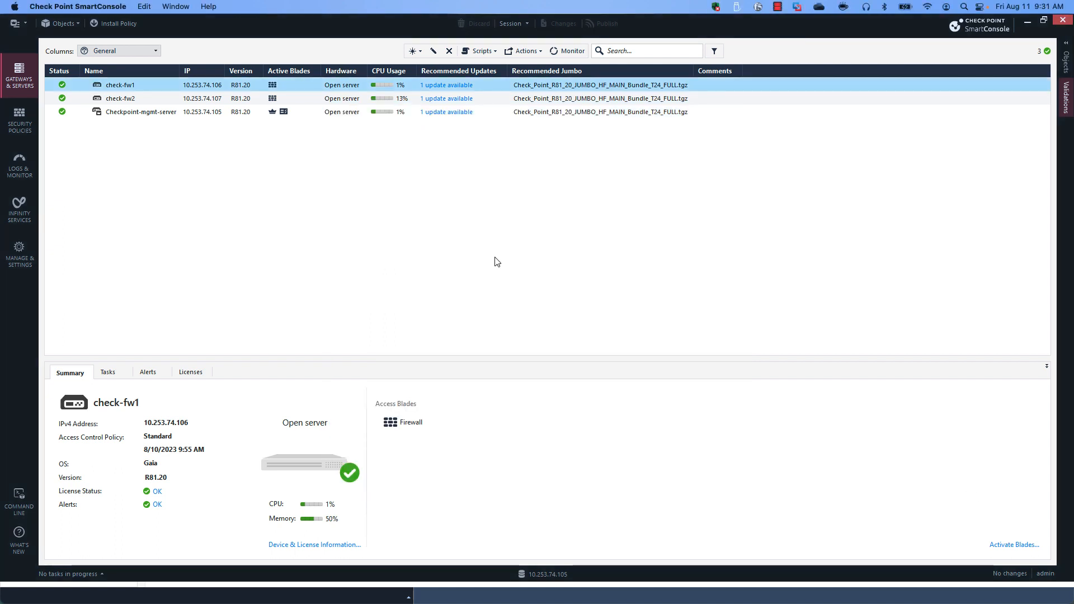
- Retrieve the check-fw1 gateway's interfaces with topology, accepting the overwrite, and dismiss the topology results and gateway properties without applying them
click(117, 87)
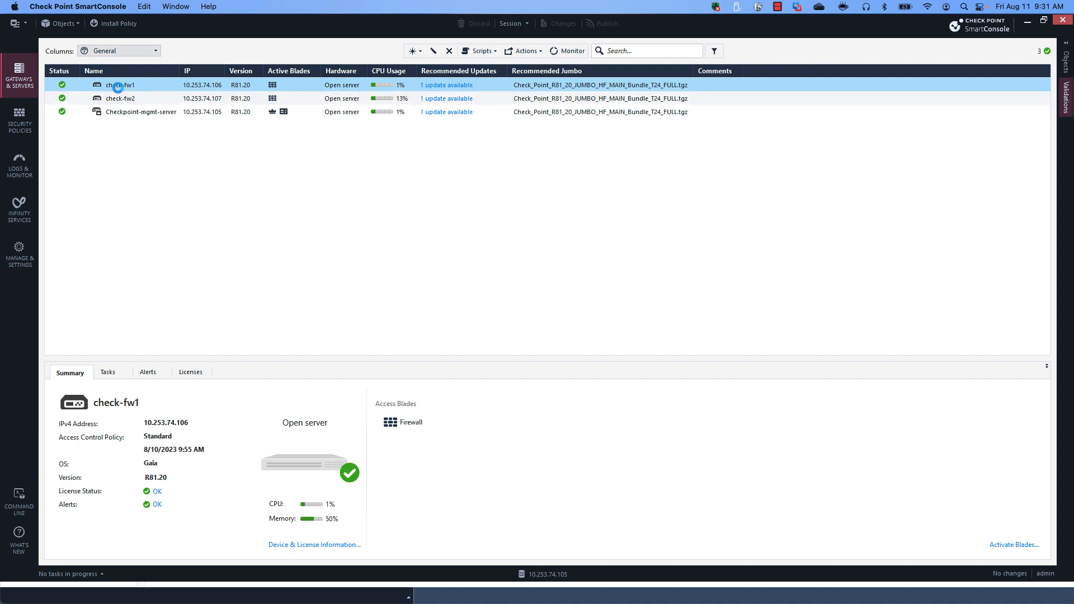
double_click(117, 87)
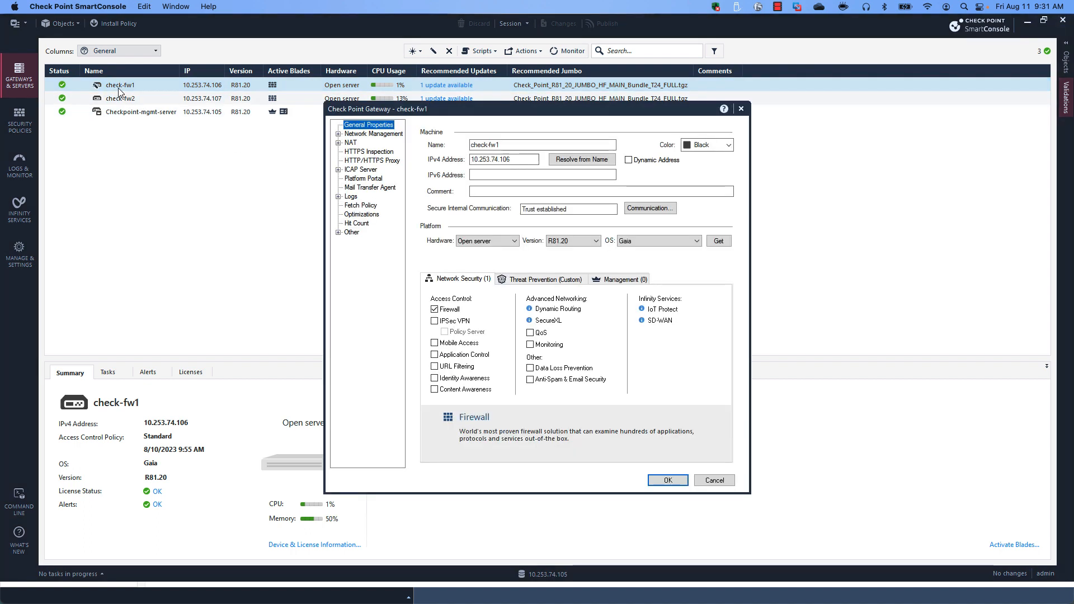
click(372, 135)
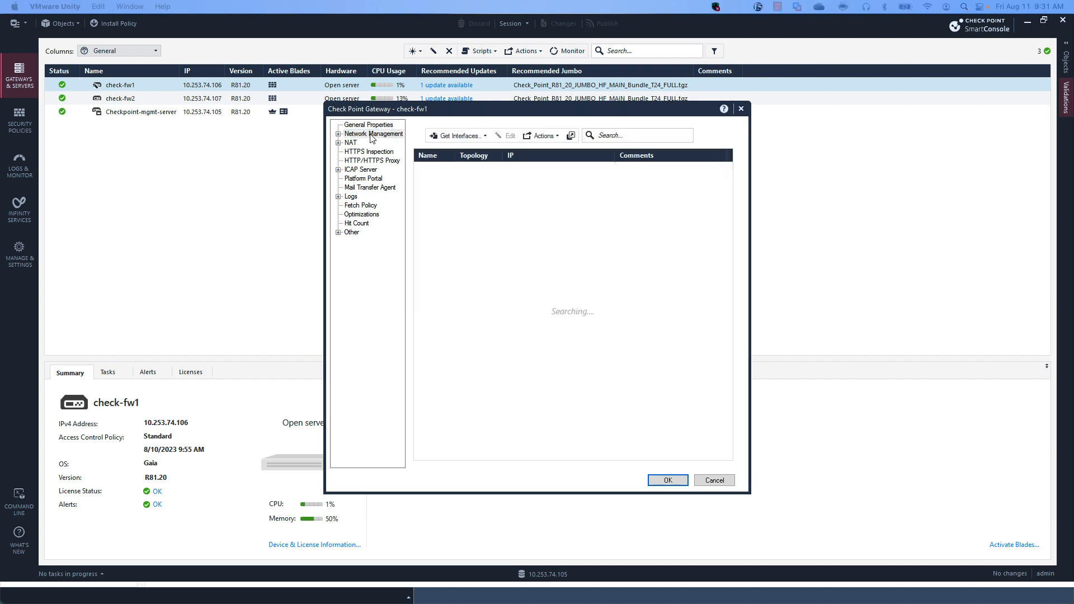
click(487, 136)
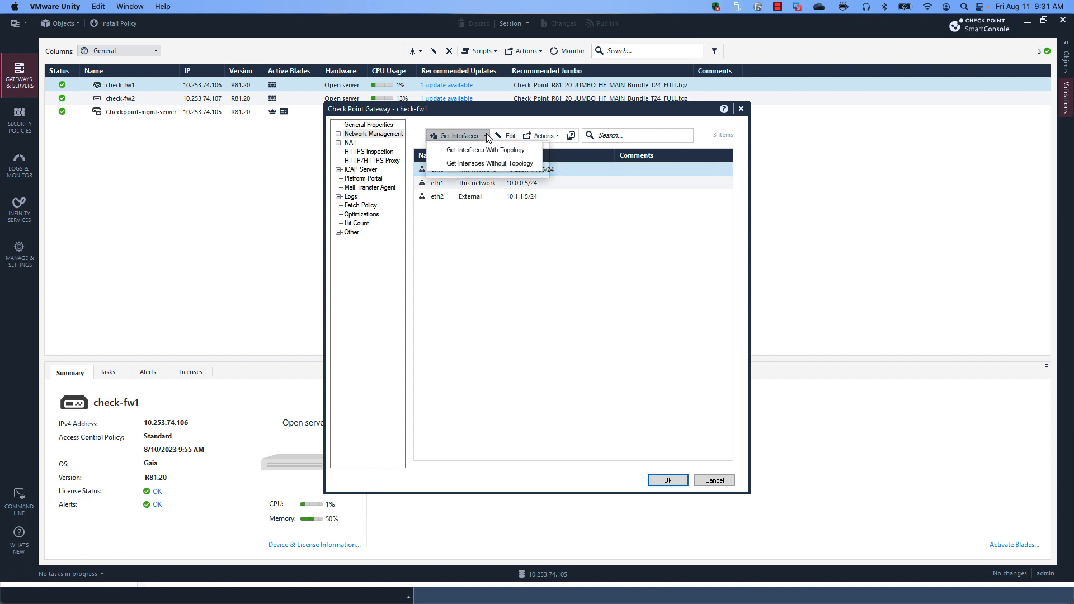
click(484, 150)
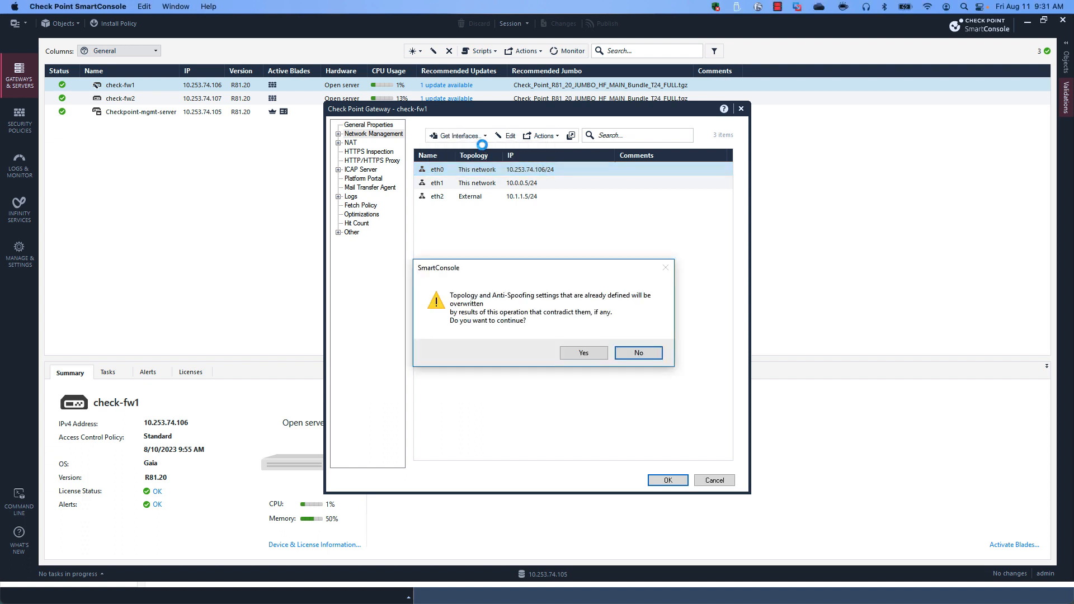
click(573, 353)
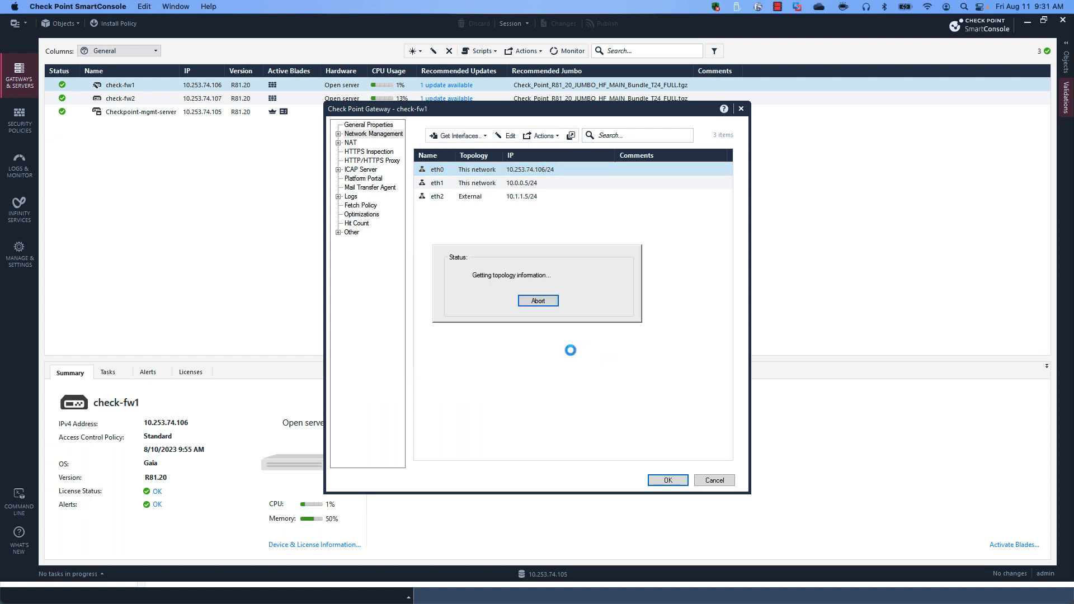
click(573, 355)
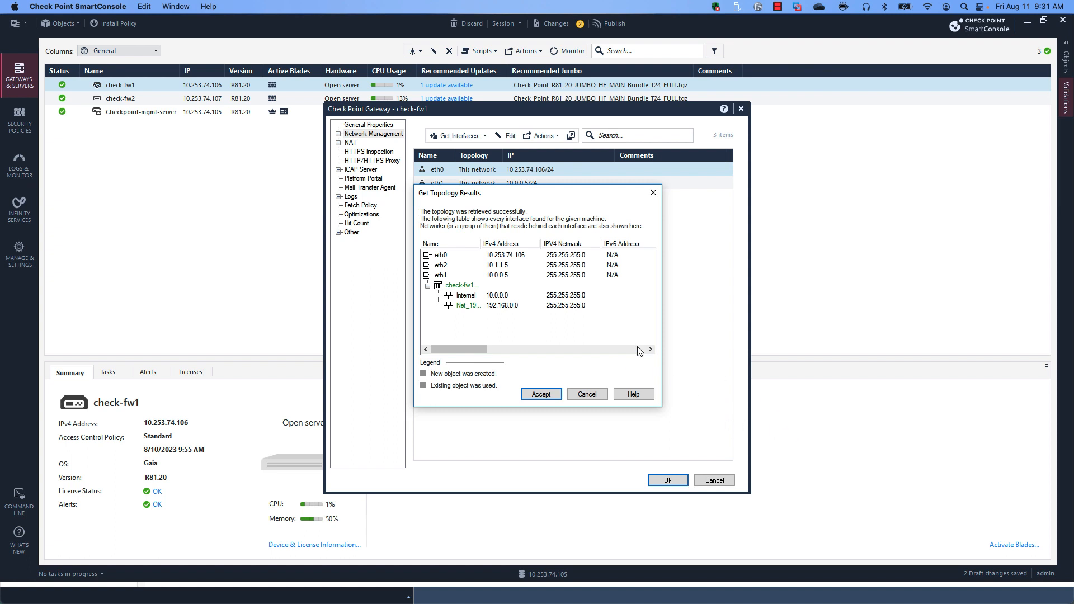
click(594, 395)
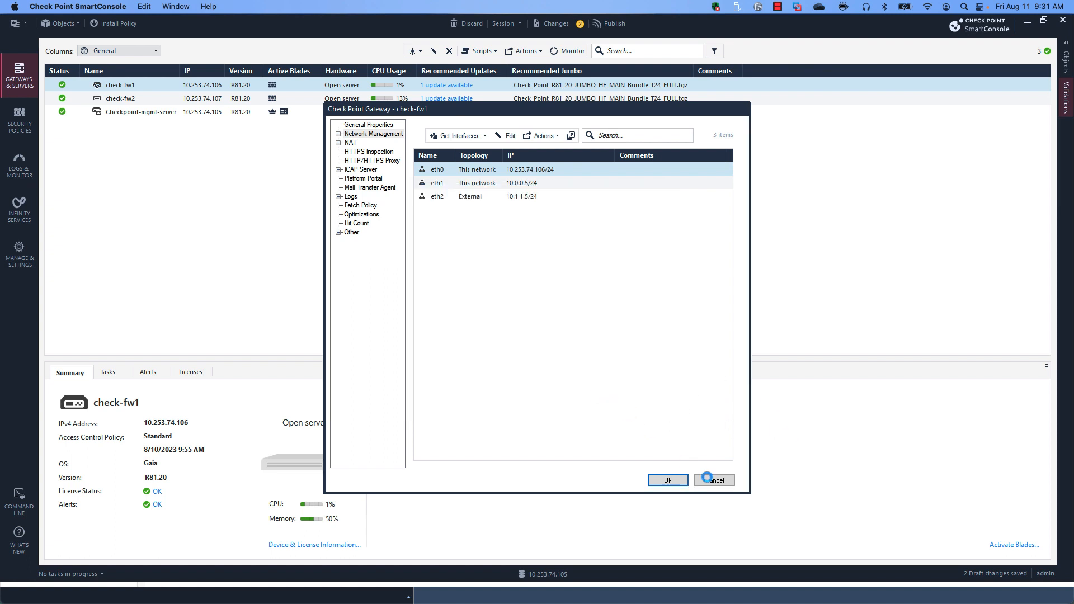
click(719, 481)
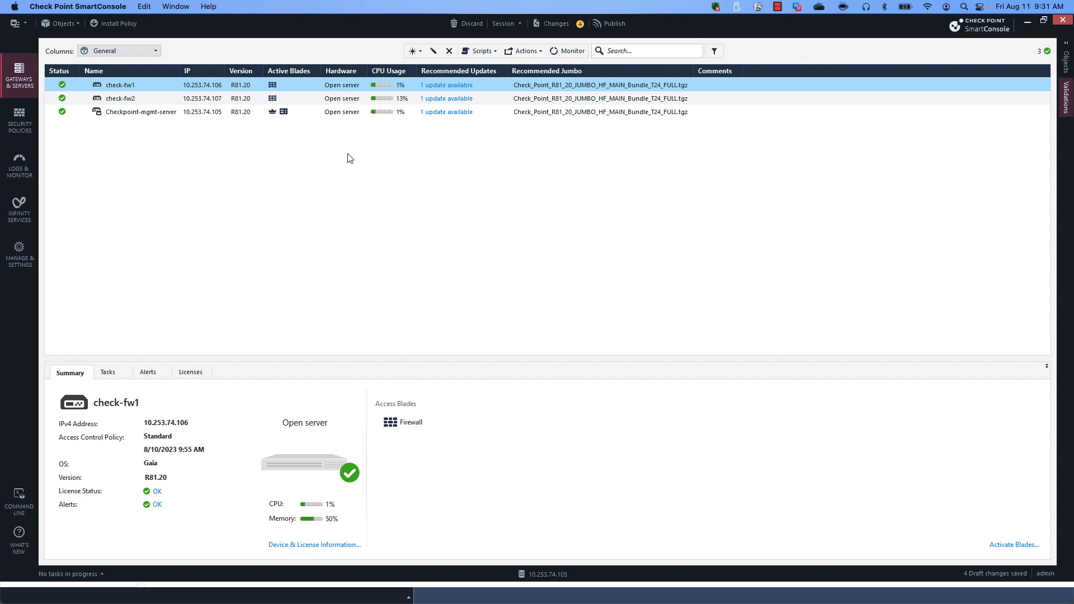
- Examine the topology and anti-spoofing settings of interface eth1 on the check-fw1 gateway and close everything without saving
double_click(112, 84)
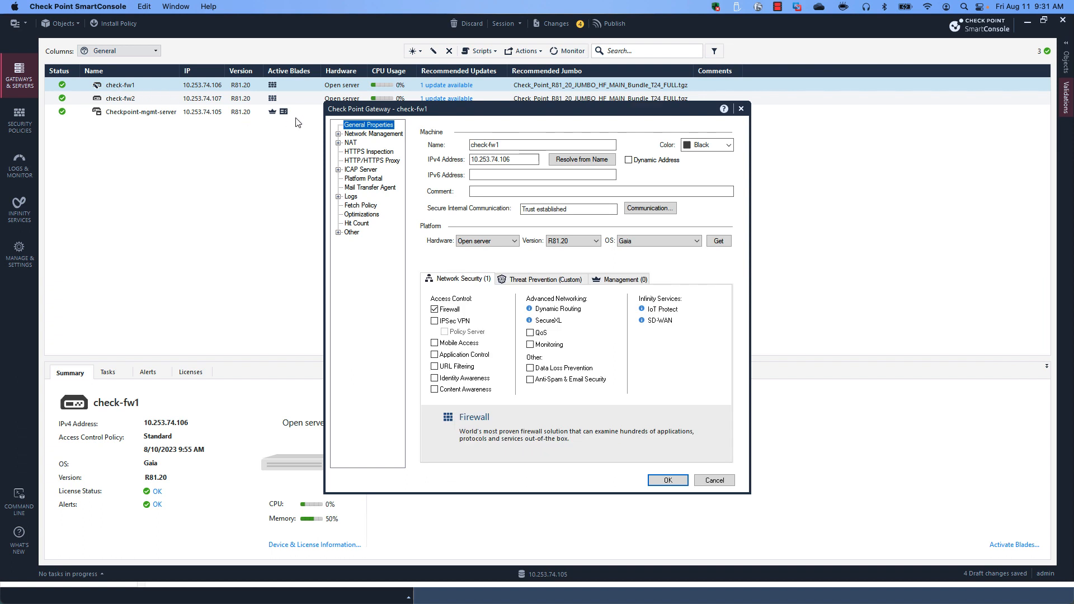
click(362, 134)
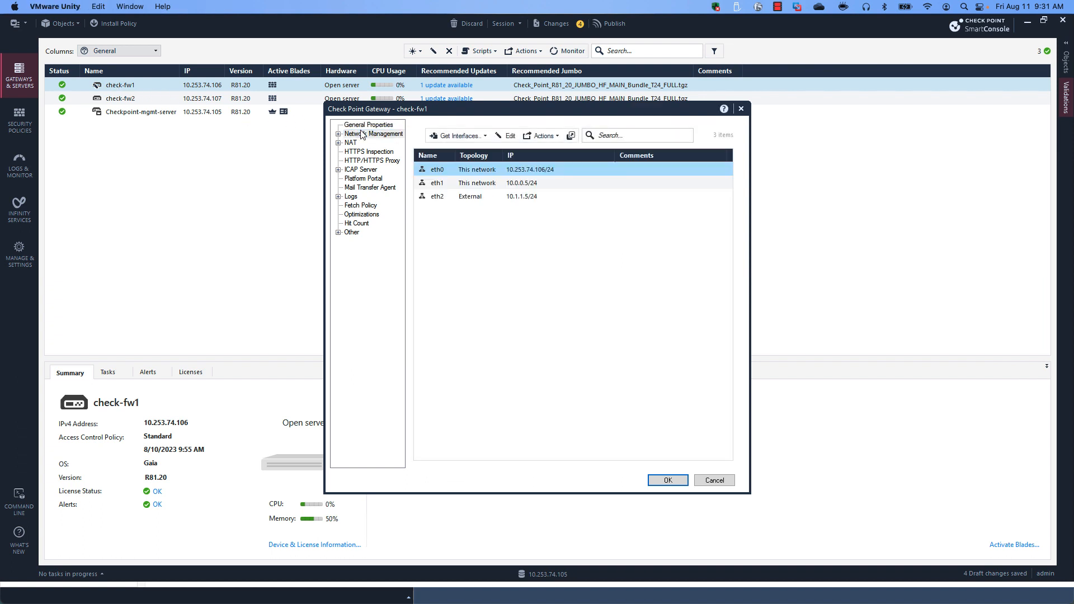
click(444, 183)
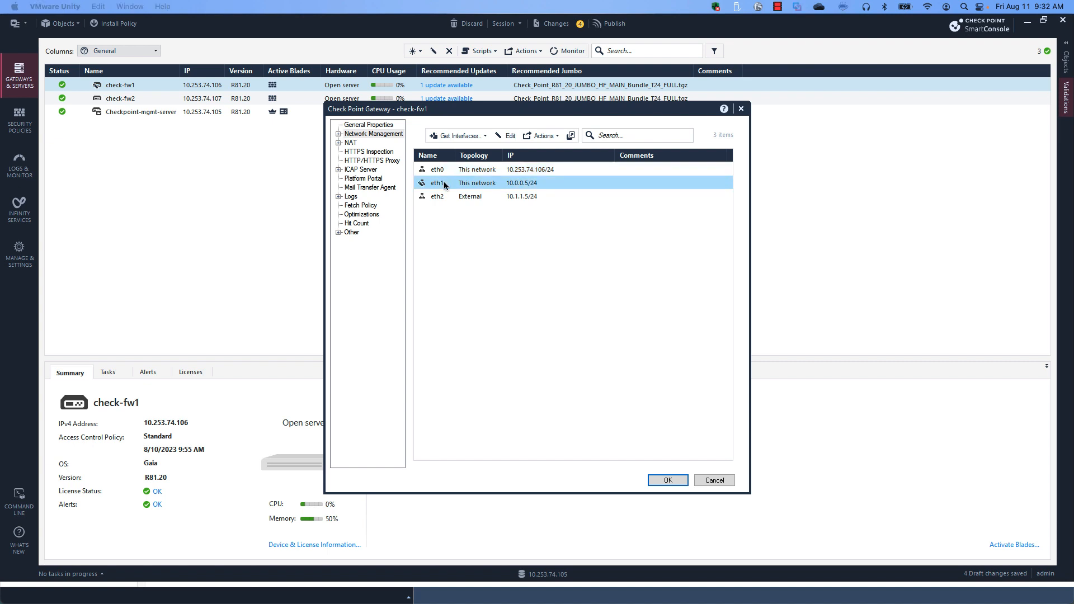
double_click(444, 183)
click(474, 351)
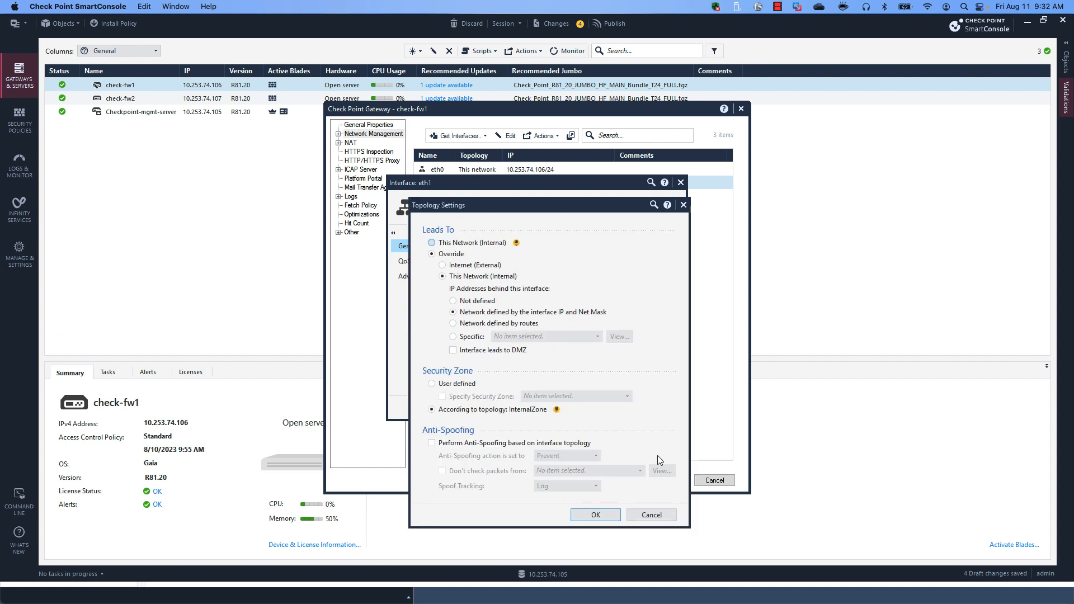
click(651, 514)
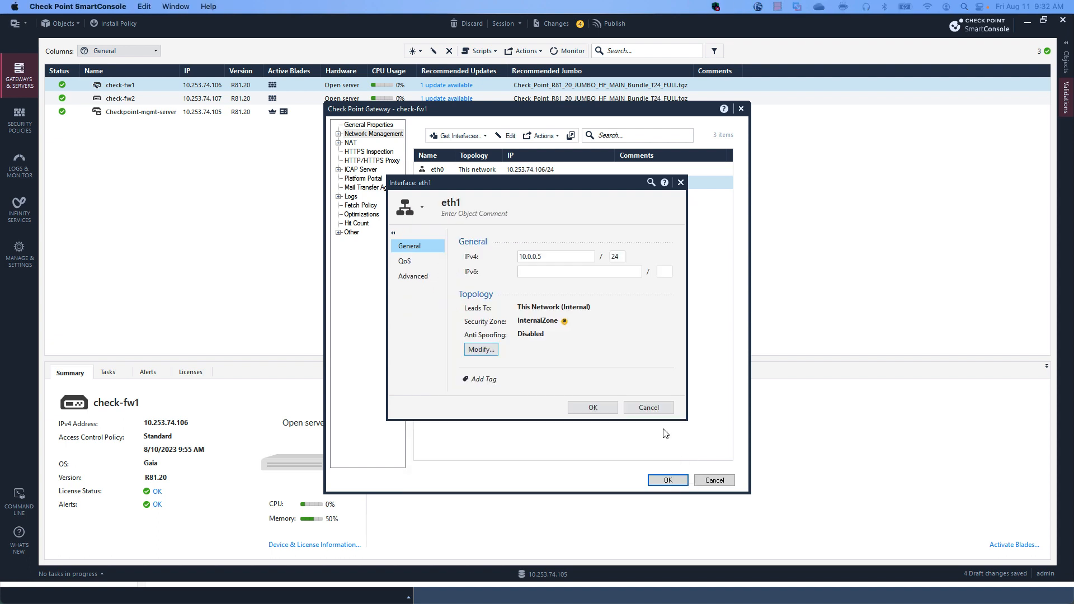
key(Escape)
key(Escape)
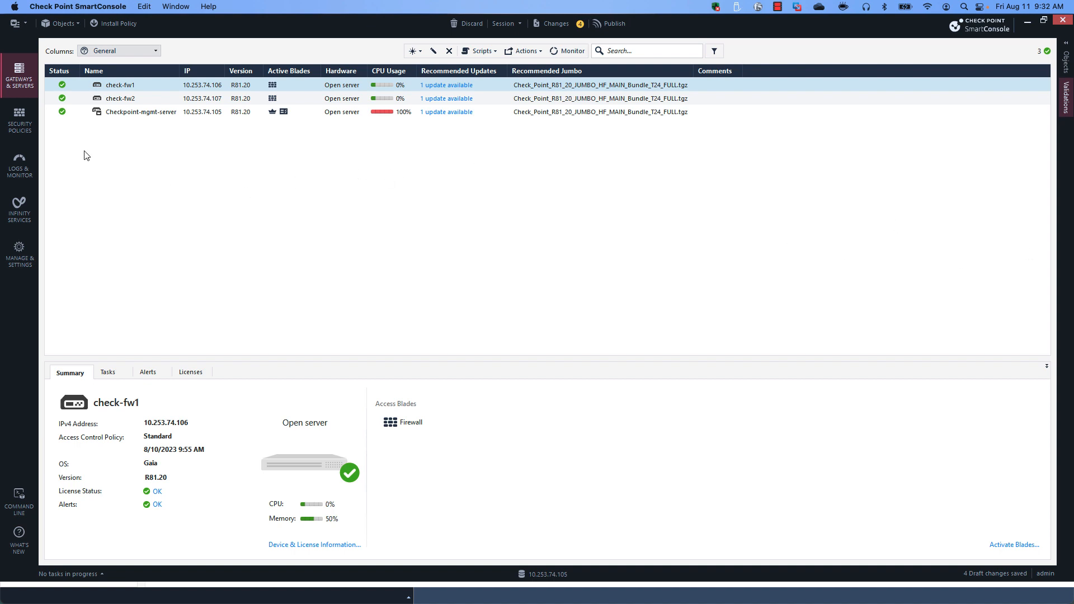
- Review the Access Control policy's Cleanup rule and its action options without changing them, and bring up the NAT rules
click(18, 115)
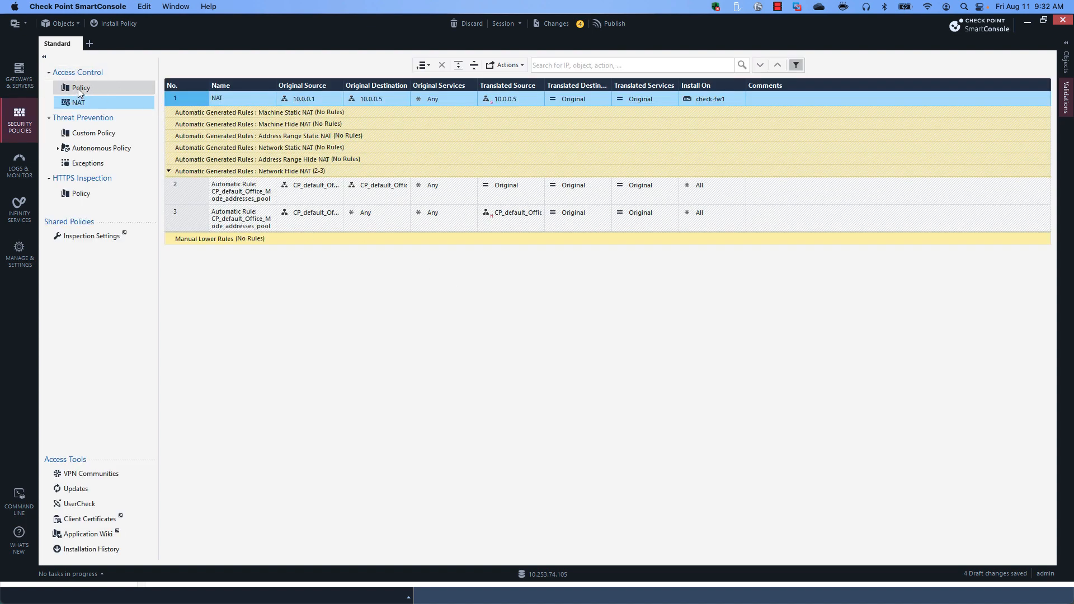
click(79, 89)
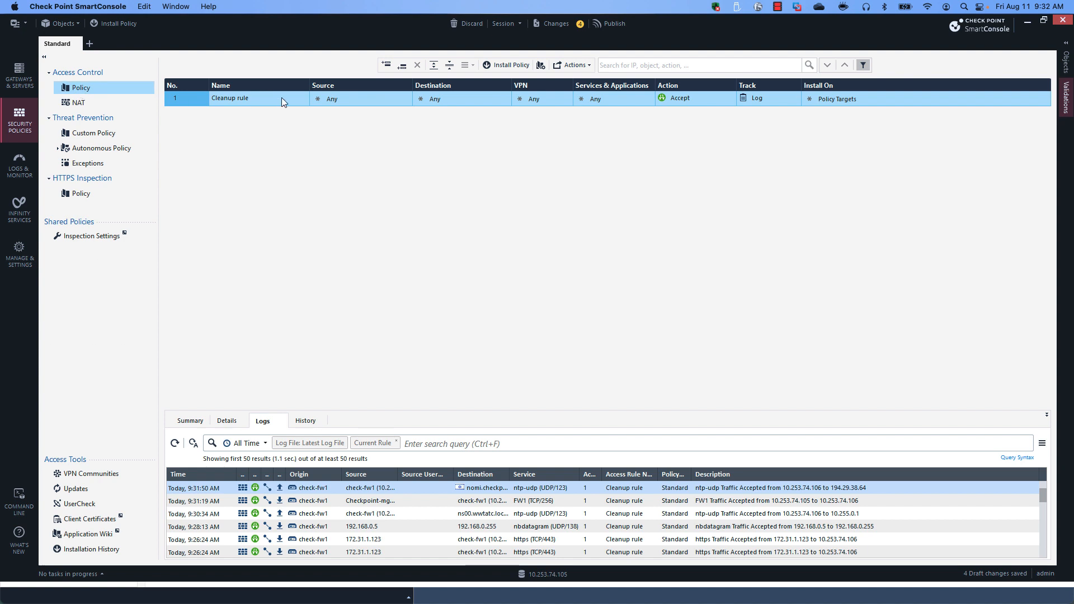
click(730, 98)
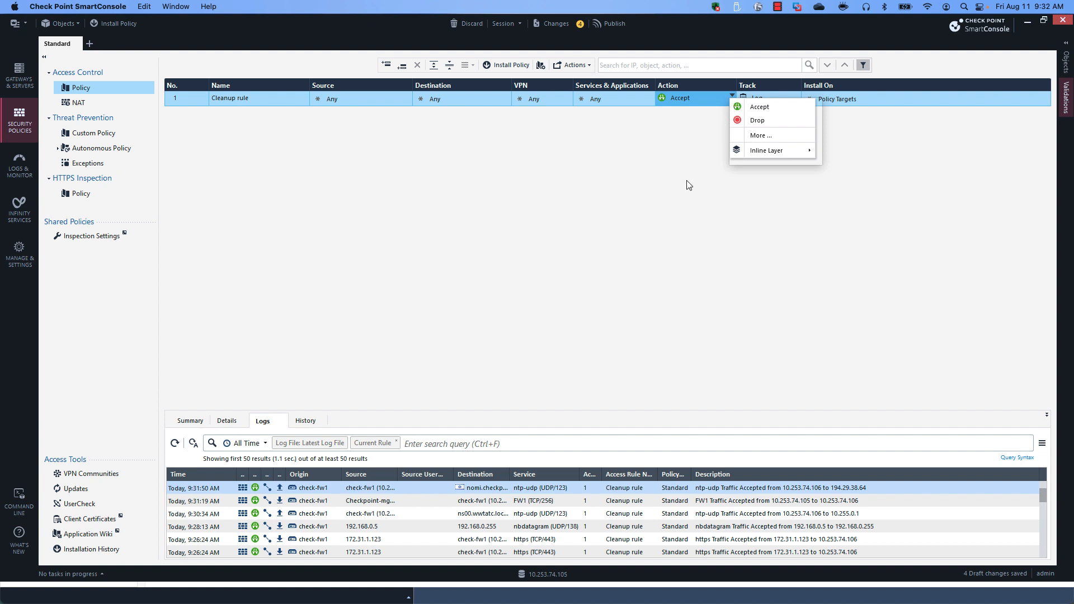
click(671, 211)
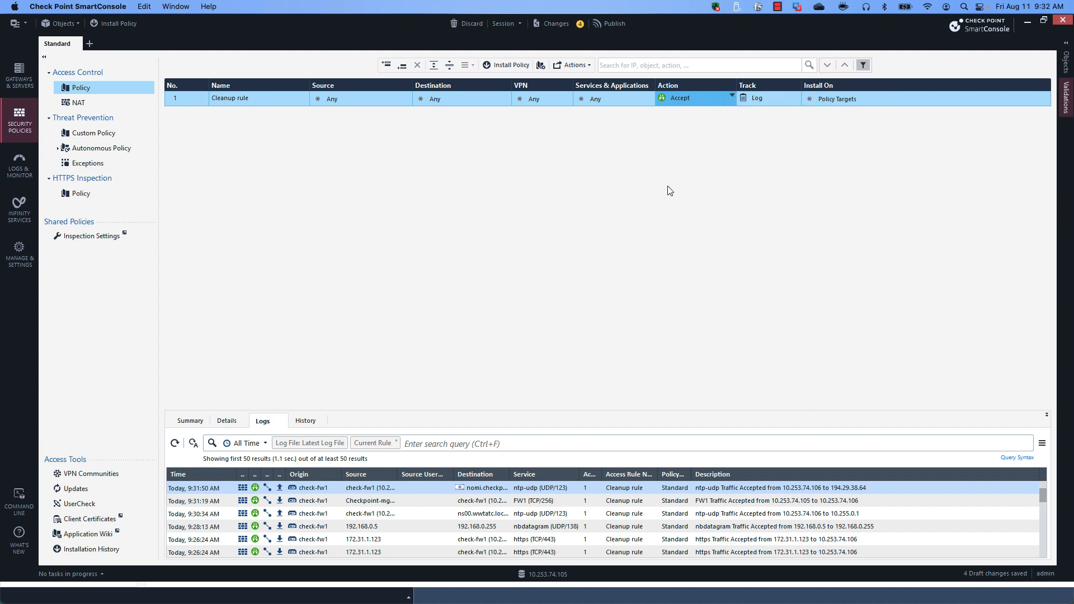
click(79, 107)
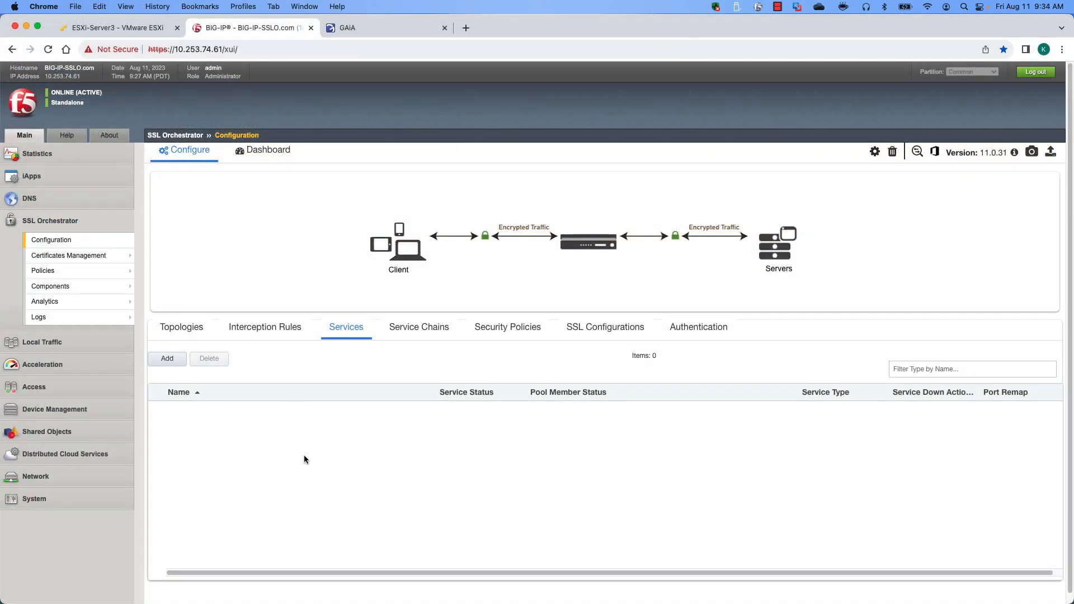
- Switch to the BIG-IP web interface and review its VLAN list and self IP addresses
click(39, 477)
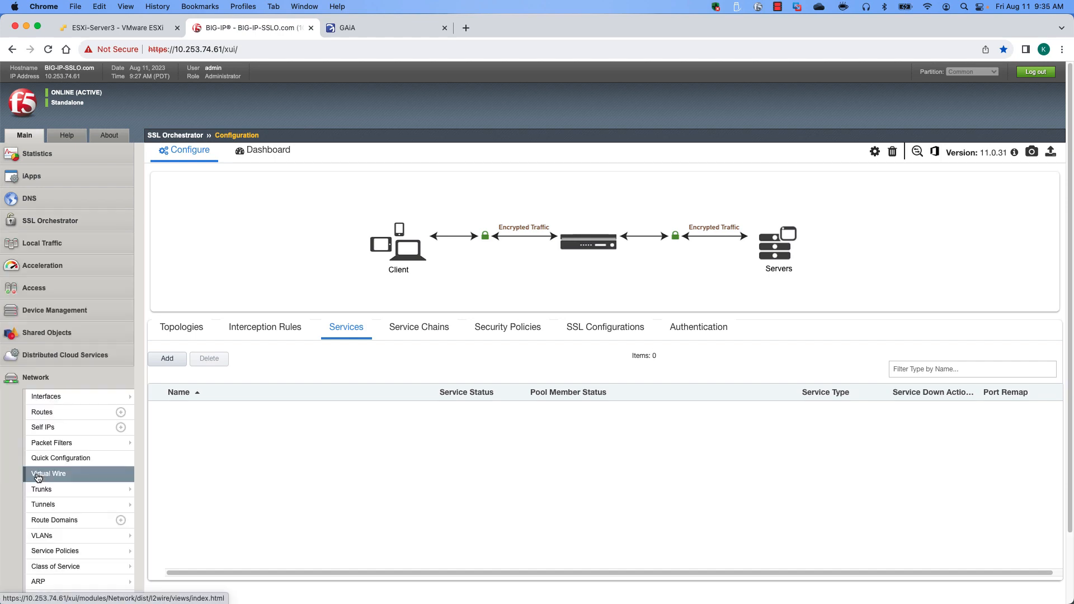
mouse_move(84, 535)
click(150, 533)
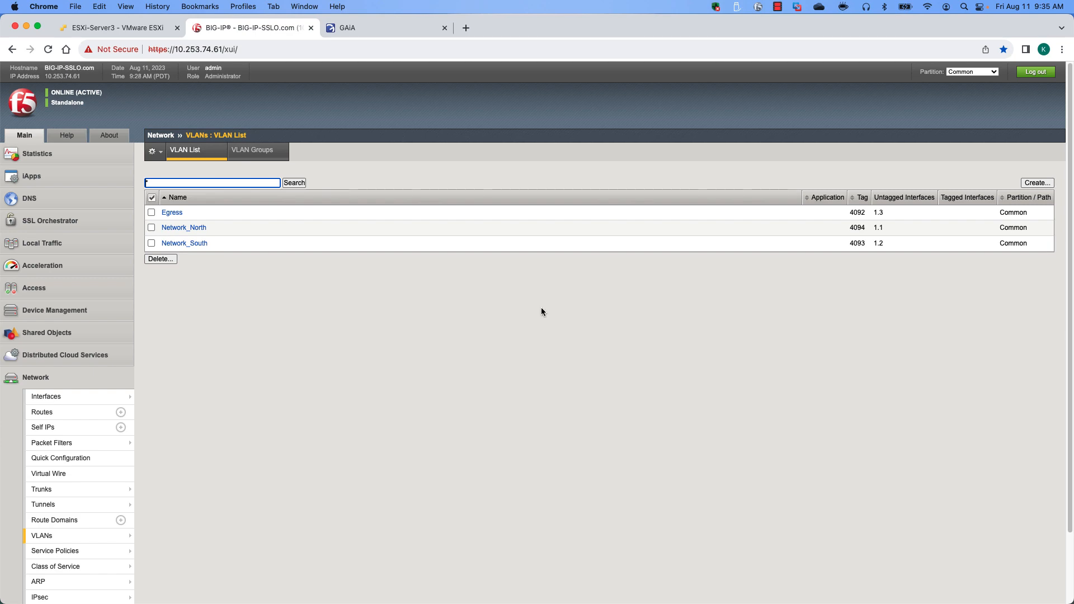
click(263, 436)
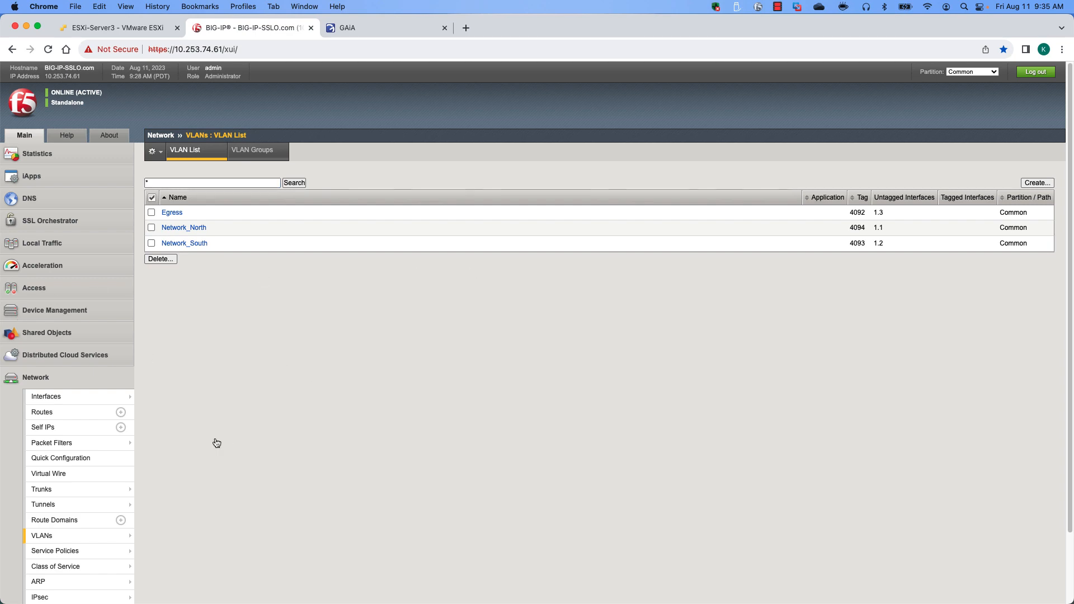
click(43, 427)
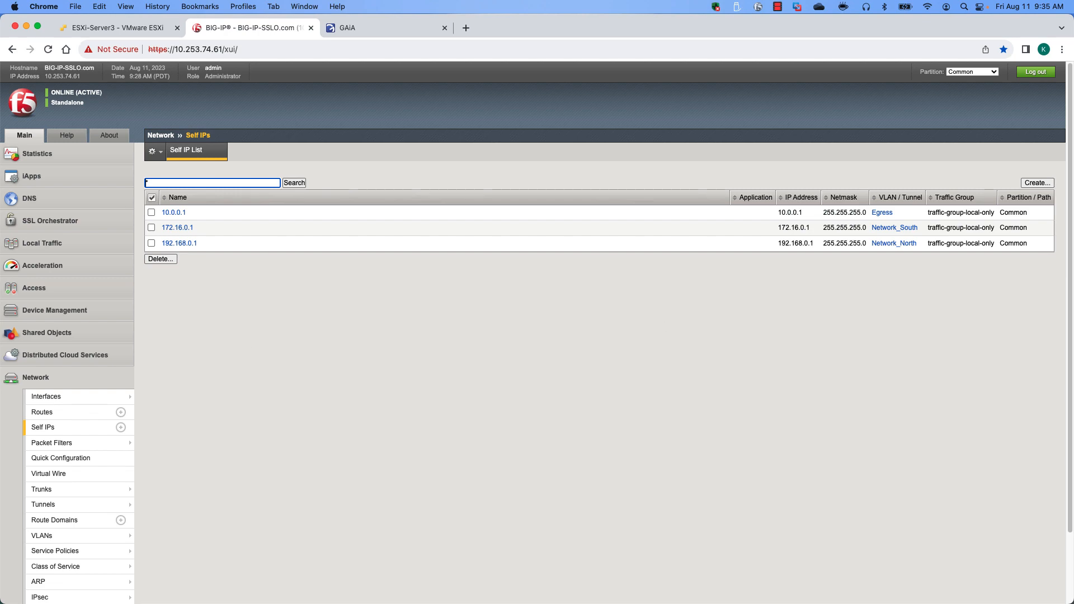
- Start a new SSL Orchestrator service based on the inline HTTP Generic HTTP Service template
click(41, 220)
click(41, 240)
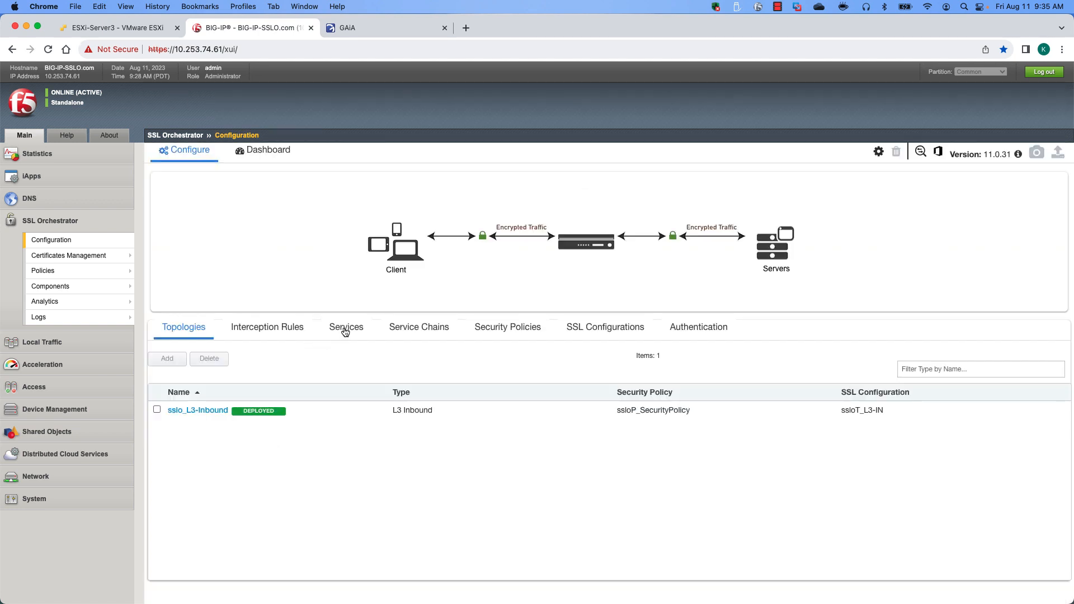
click(345, 327)
click(166, 359)
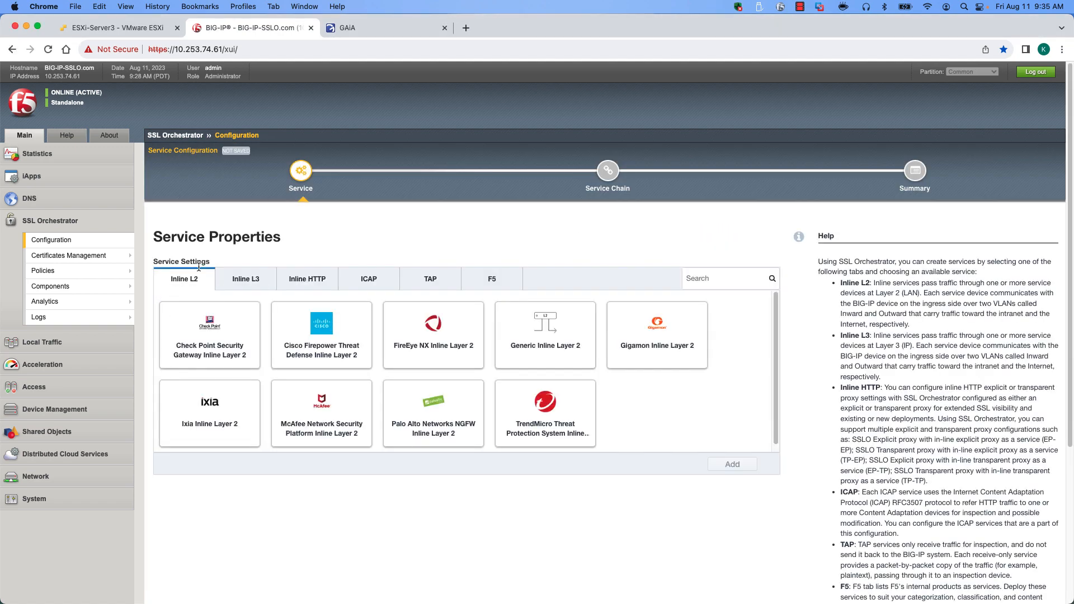
click(306, 276)
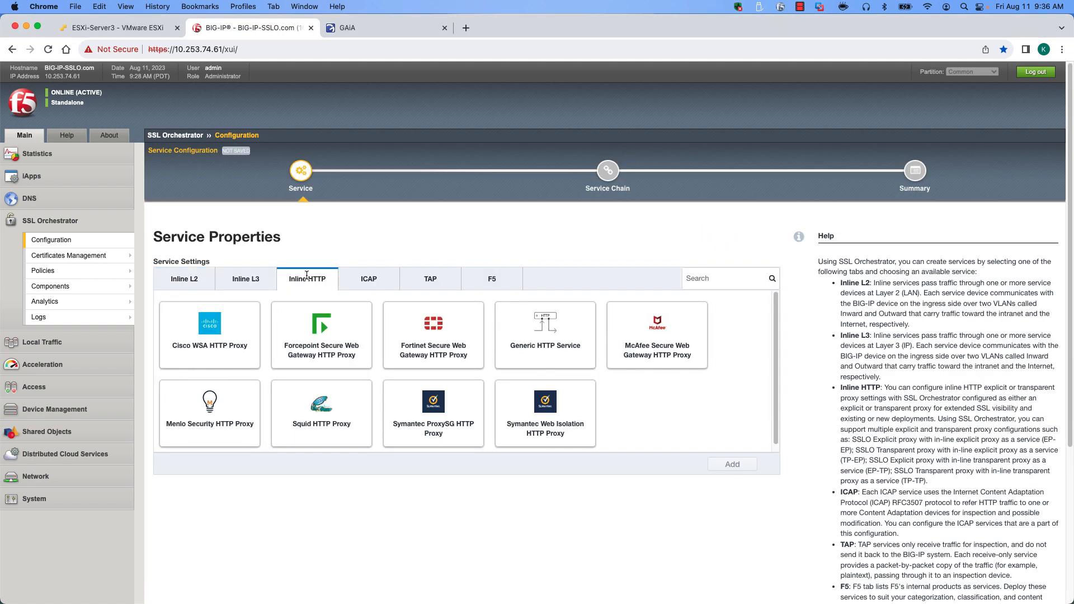
click(551, 333)
double_click(551, 334)
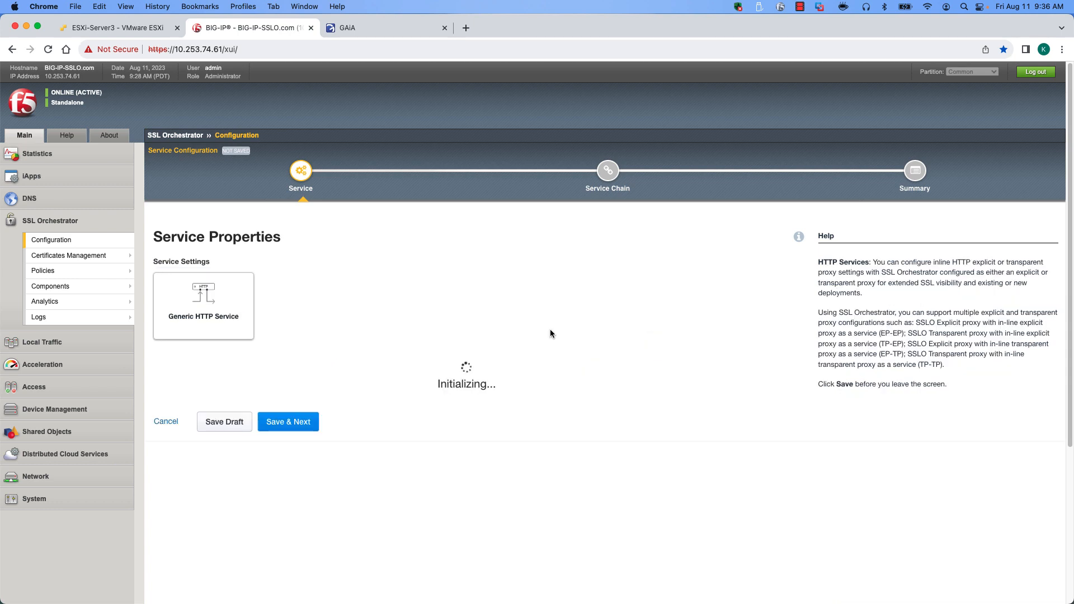
- Name the HTTP service CheckPoint and turn off automatic address management
drag(299, 376, 161, 367)
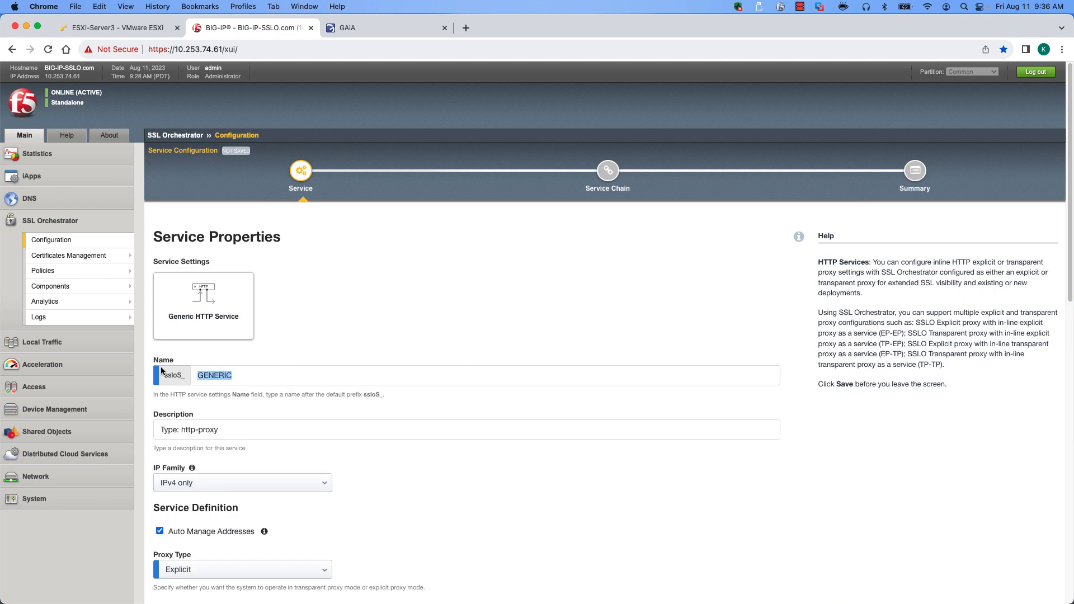
text(Chex)
key(BackSpace)
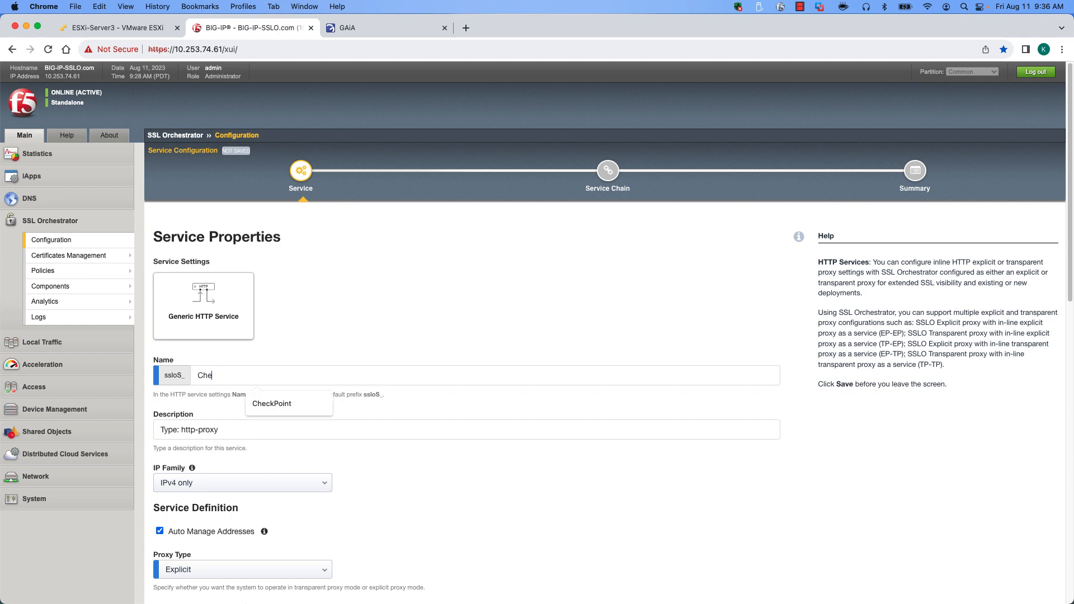
click(277, 408)
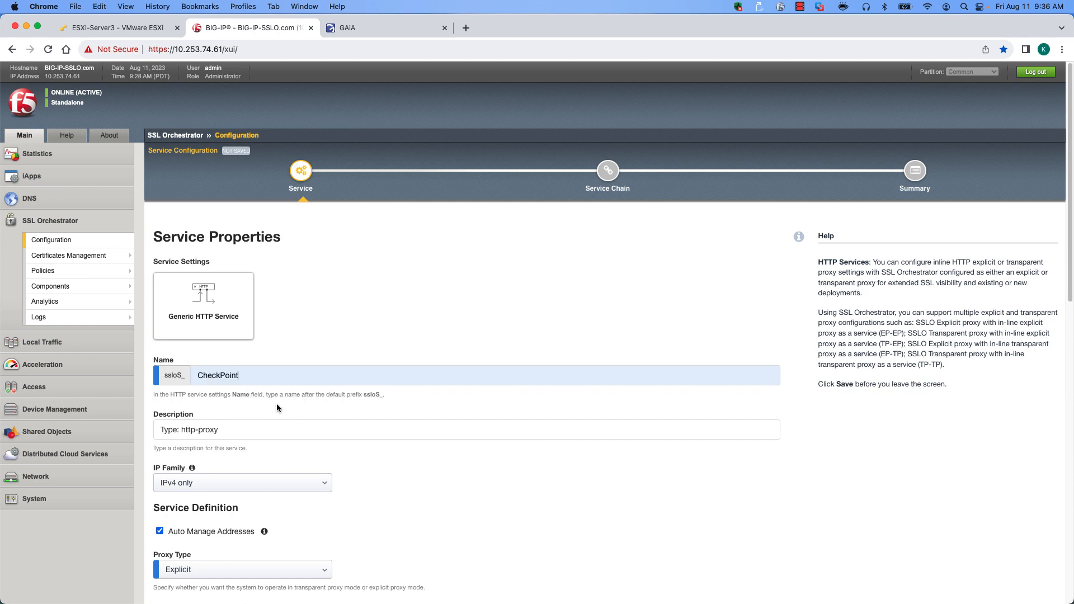
click(160, 532)
- Set the To Service network of the service to the existing 10.0.0.1/24 address
scroll(713, 459, down, 4)
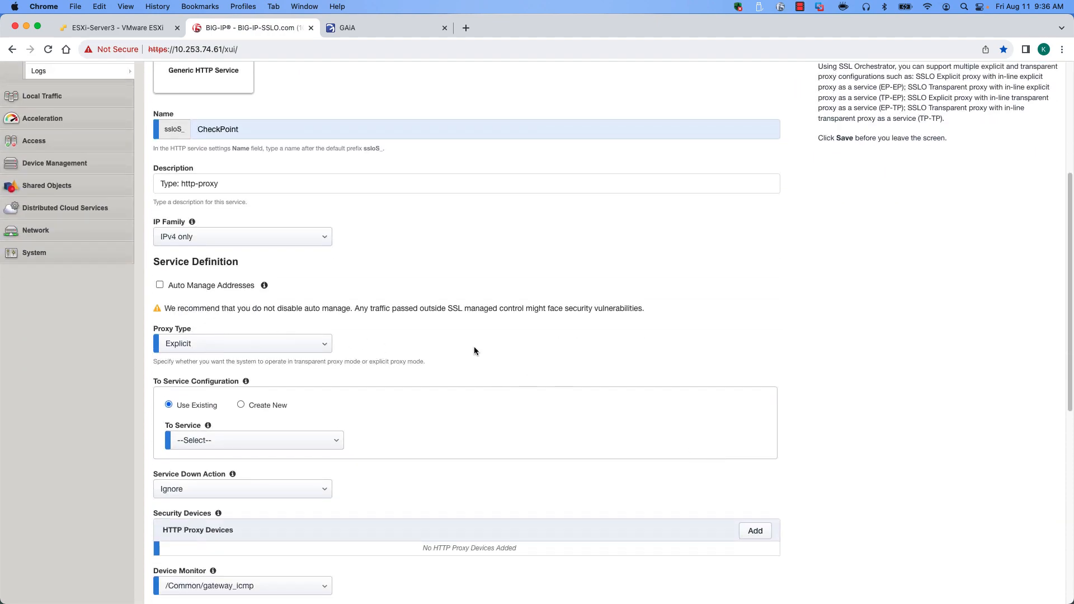
scroll(538, 347, down, 1)
scroll(539, 349, down, 1)
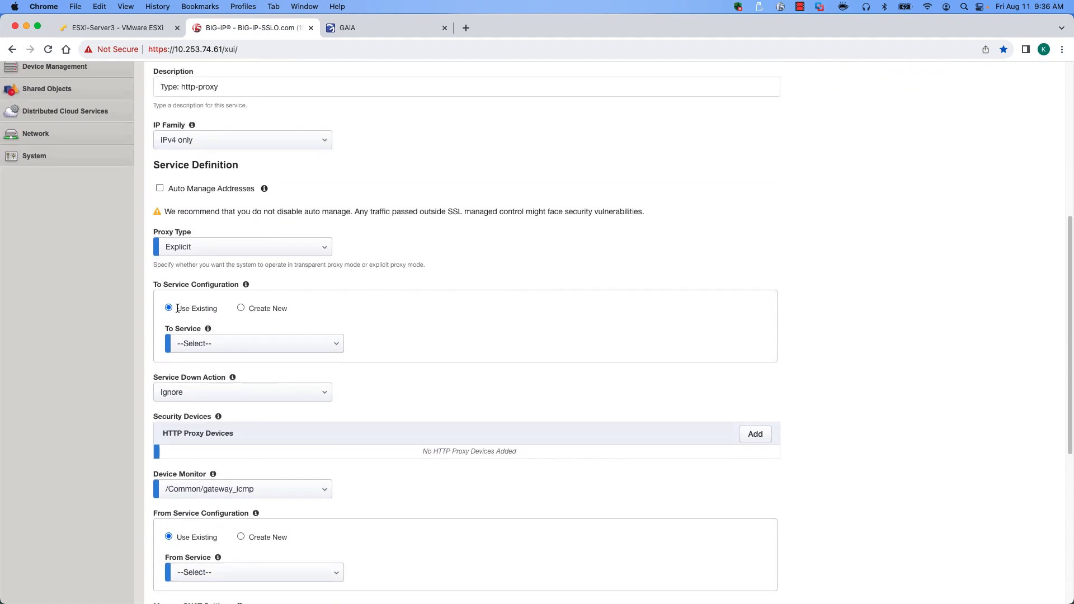
click(269, 350)
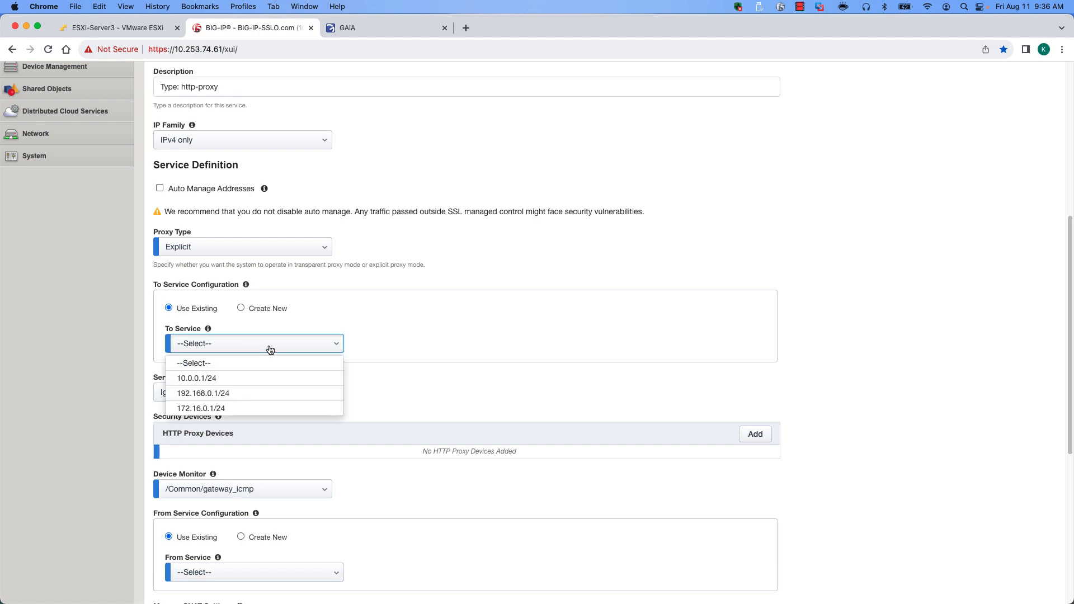
click(207, 378)
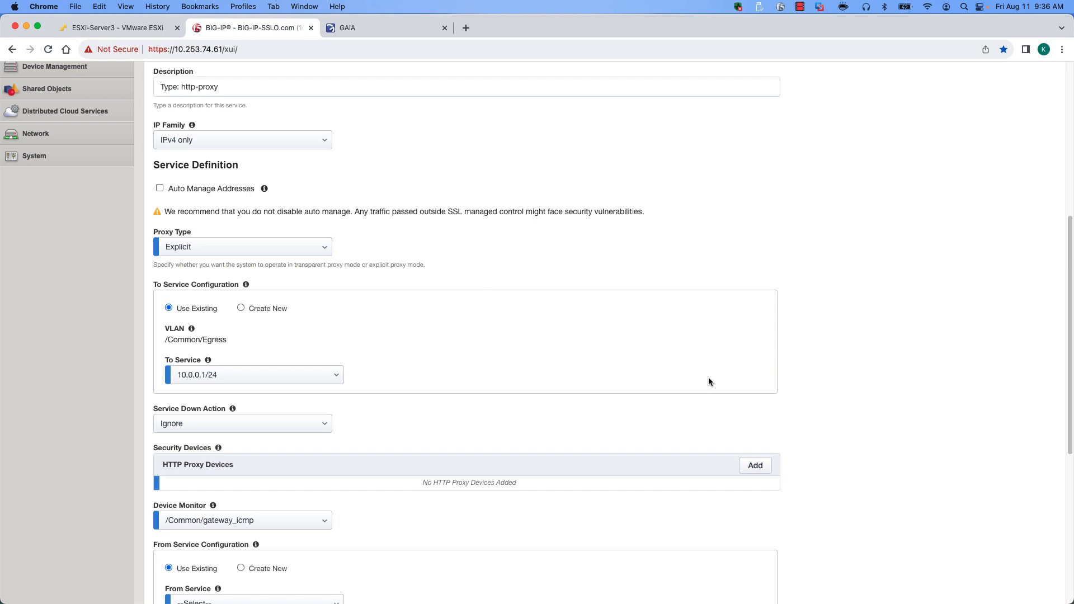
- Configure an HTTP proxy security device with IP address 10.0.0.5 and port 8080
scroll(708, 377, down, 4)
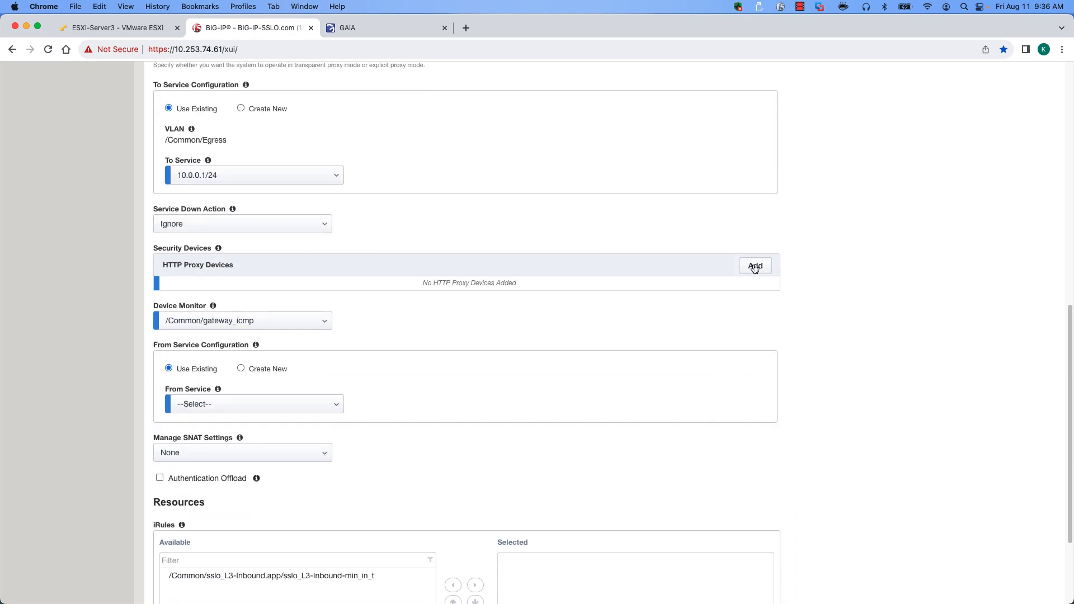
click(754, 267)
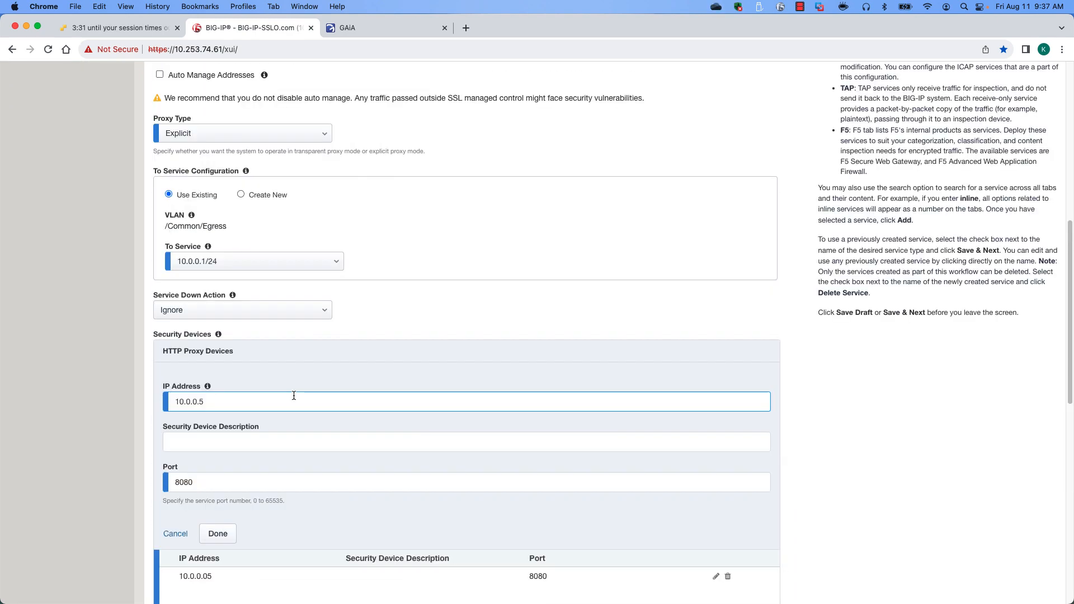
click(218, 535)
- Save and deploy the CheckPoint service without editing the service chain, and show its pool member status in the services list
scroll(608, 404, down, 7)
scroll(608, 400, down, 3)
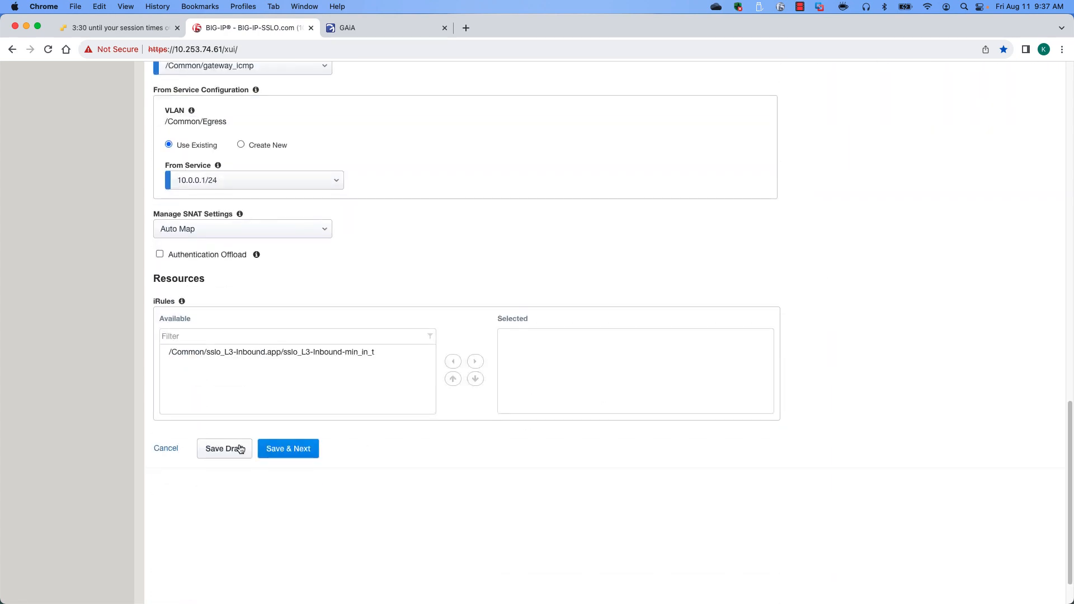
click(284, 447)
click(312, 506)
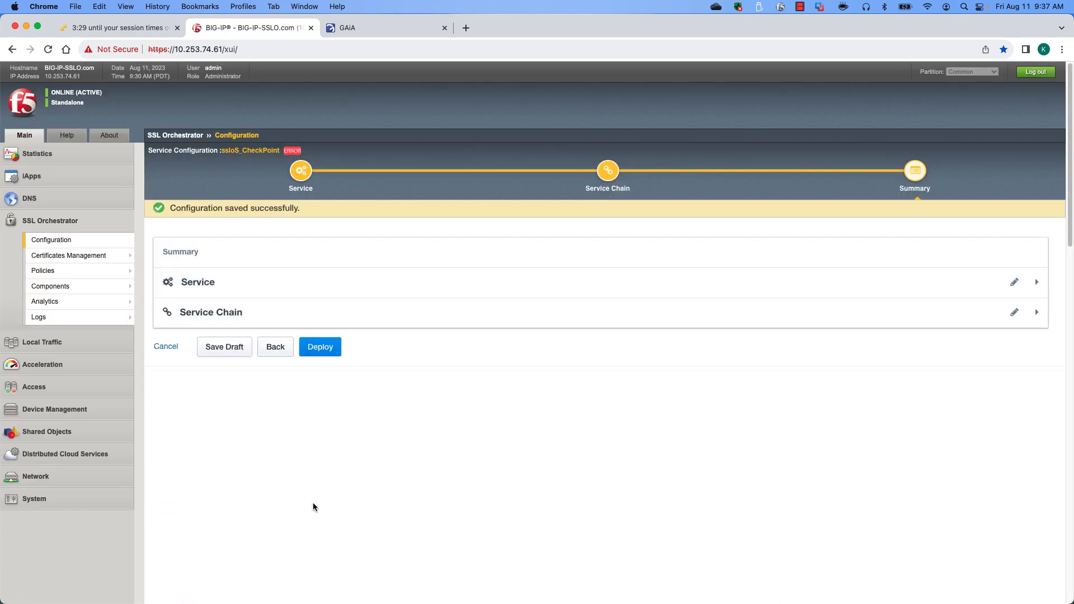
click(320, 347)
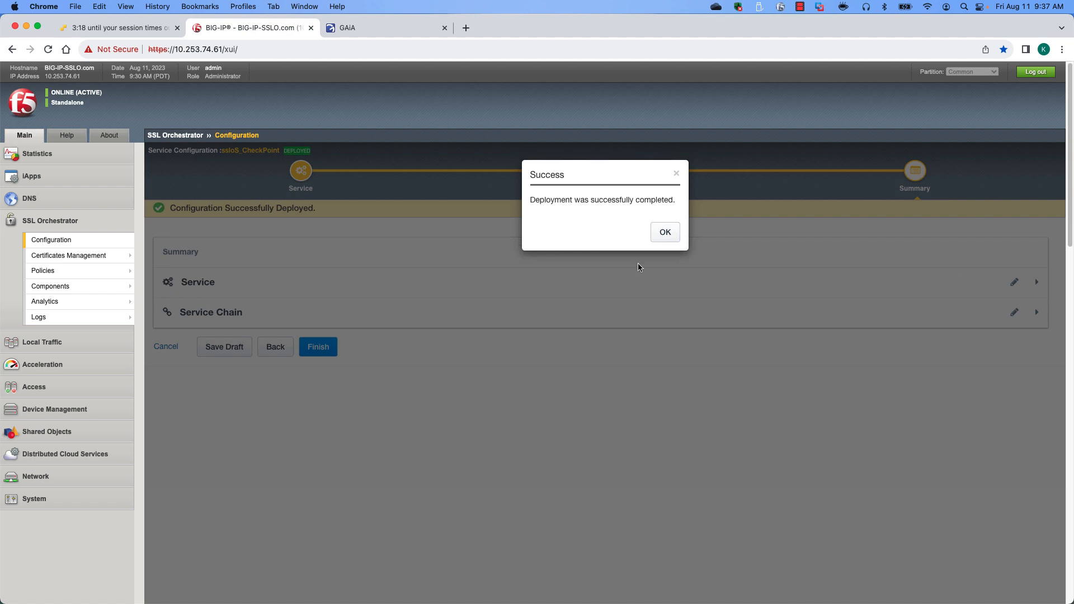
click(659, 233)
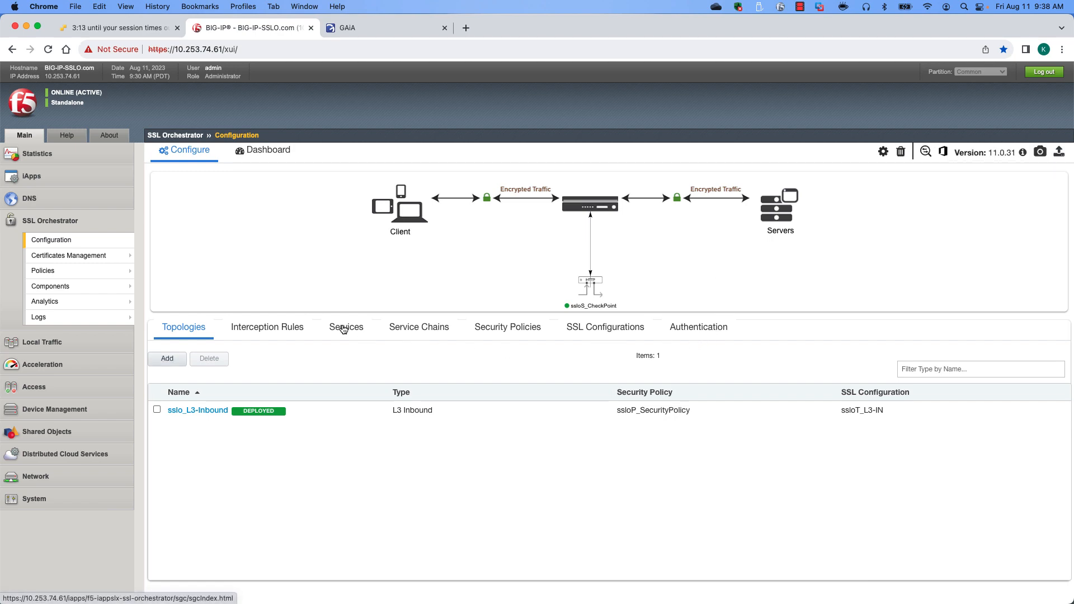
click(343, 328)
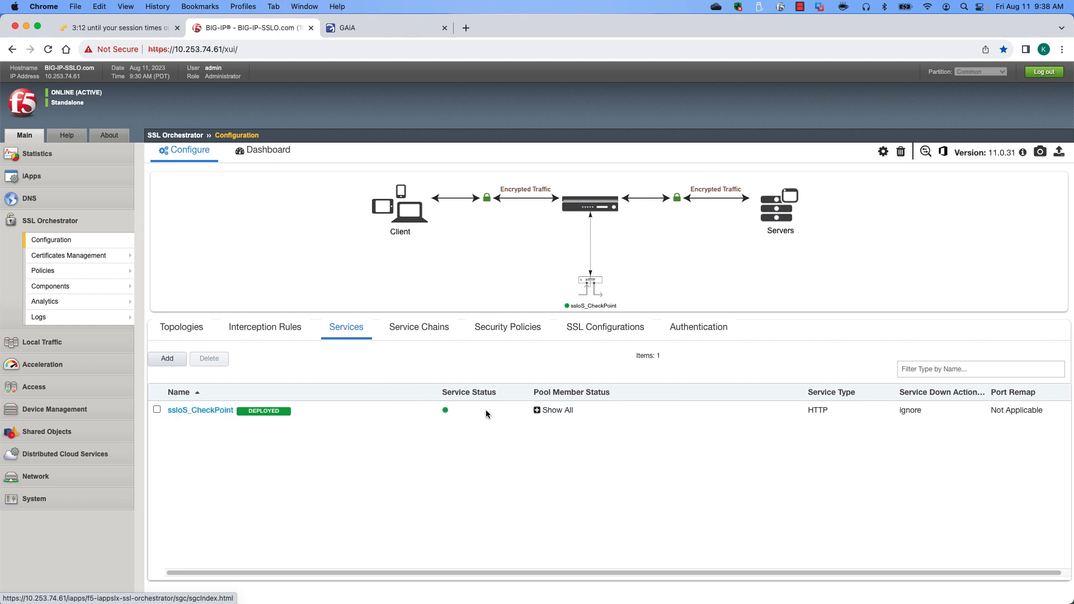
click(536, 411)
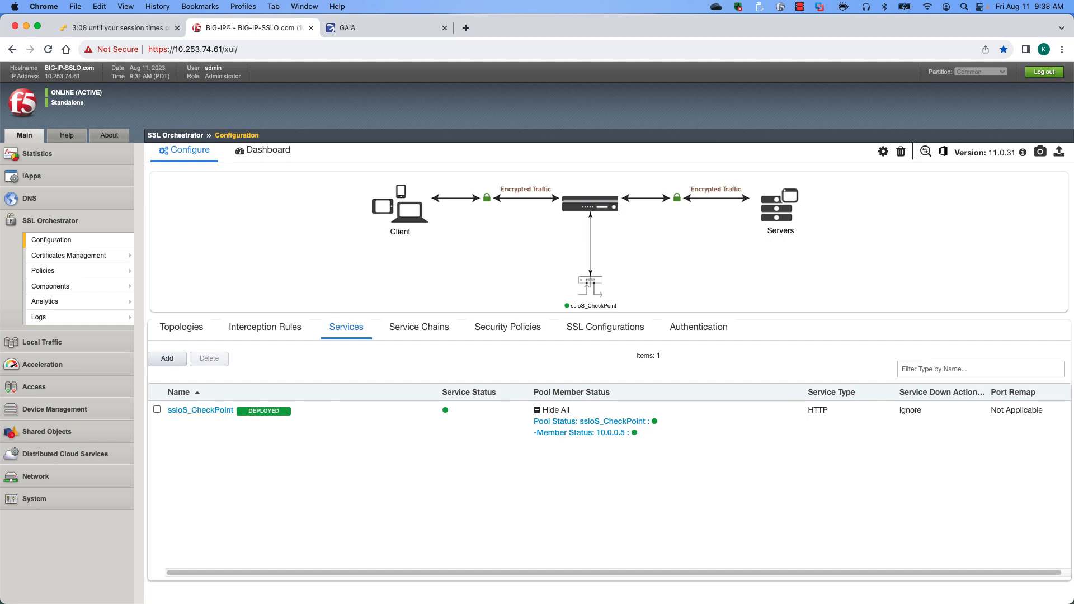
click(97, 30)
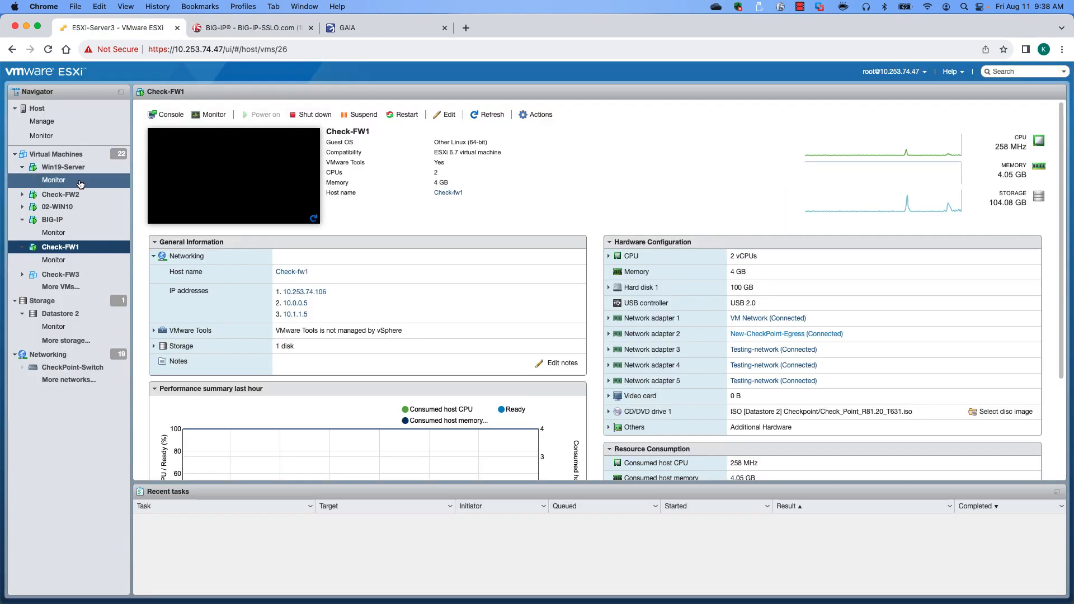
click(73, 207)
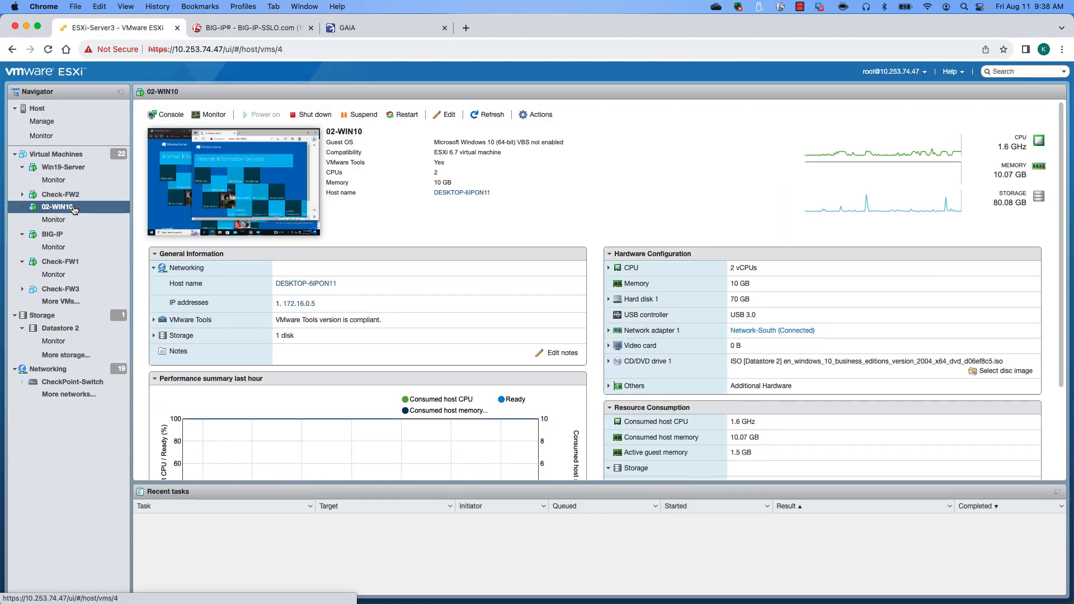
click(267, 174)
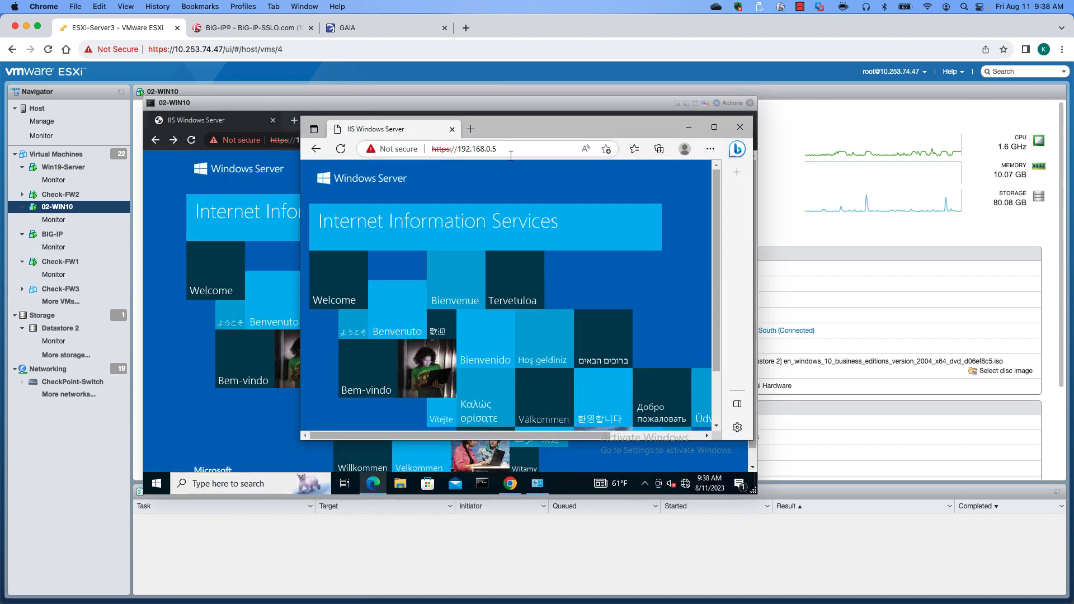
click(339, 151)
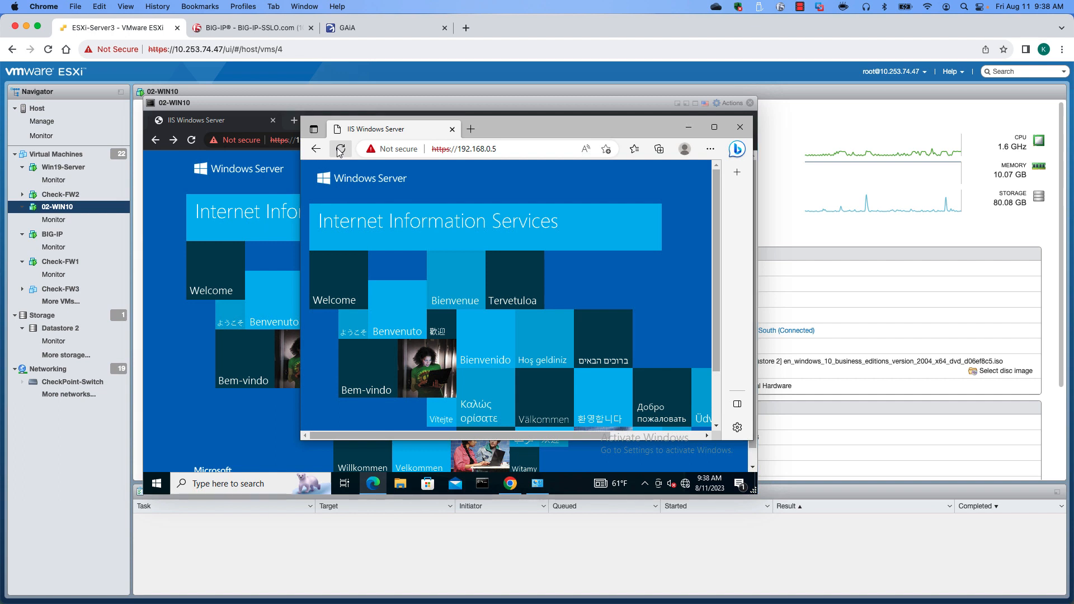
click(339, 150)
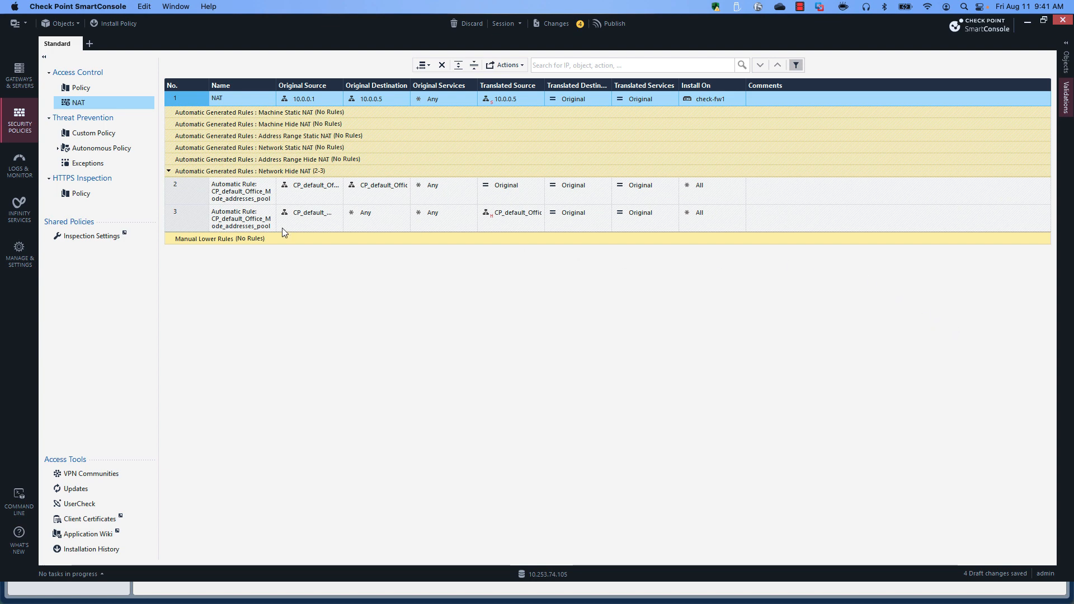
- In the SmartConsole logs, open the 9:38:34 AM tcp-high-ports entry from 10.0.0.1 to 10.0.0.5 and examine its details
click(18, 170)
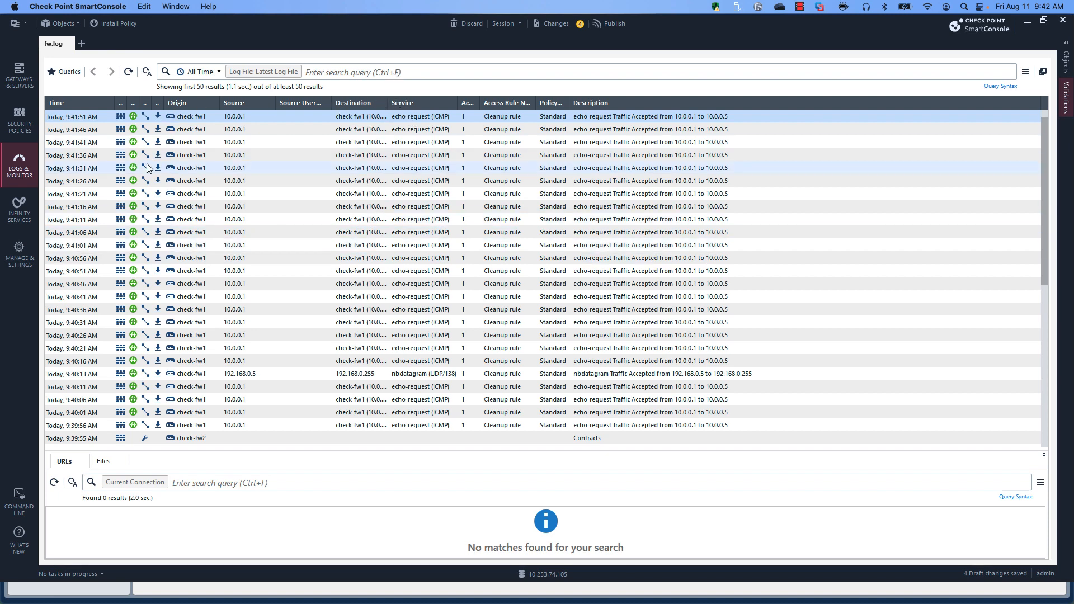
scroll(306, 210, down, 8)
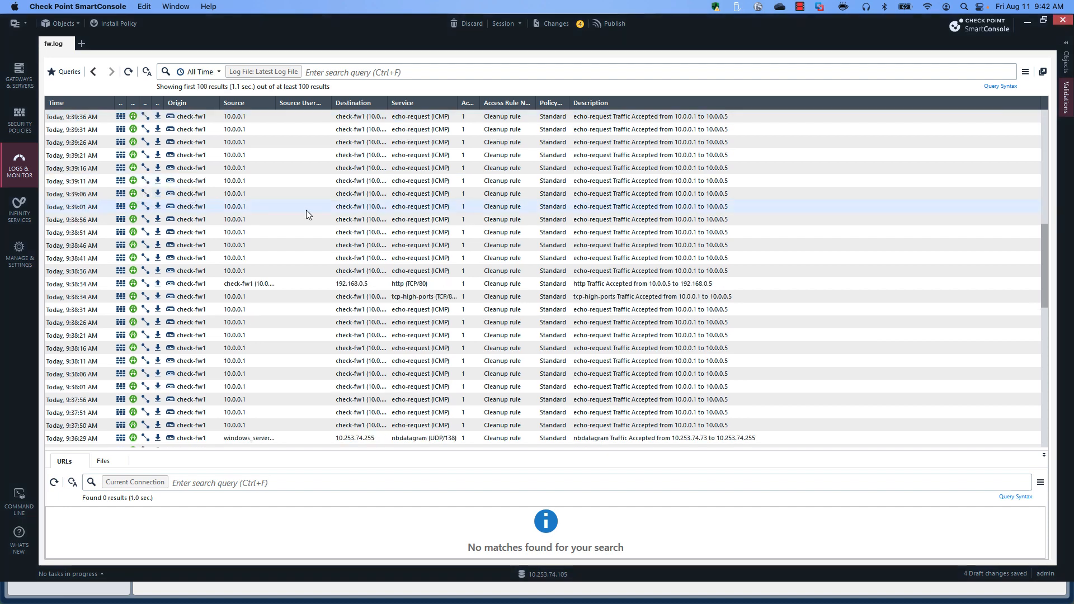
click(227, 338)
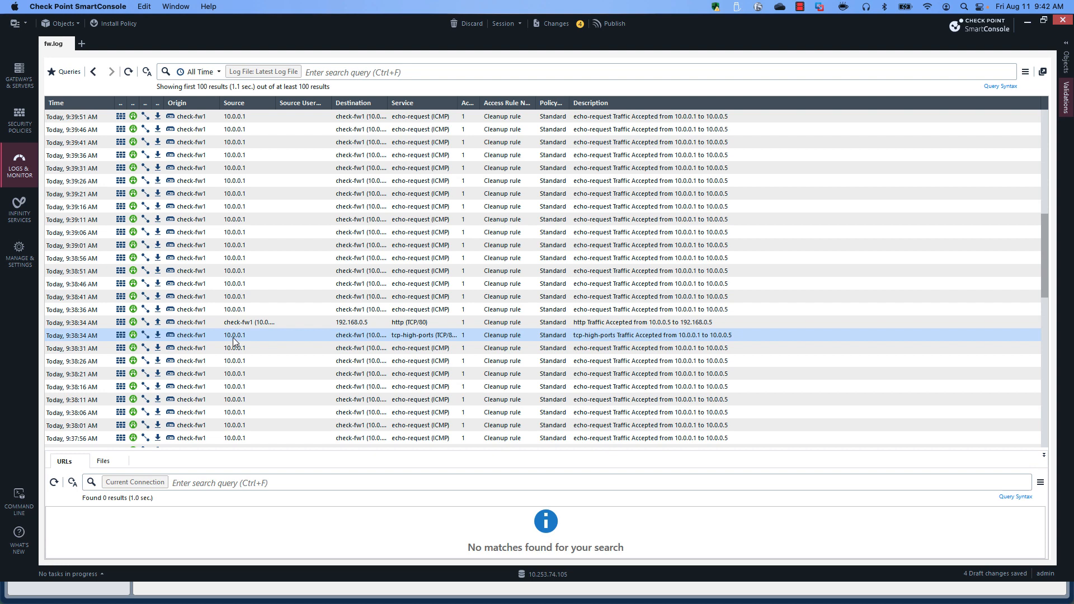
double_click(233, 341)
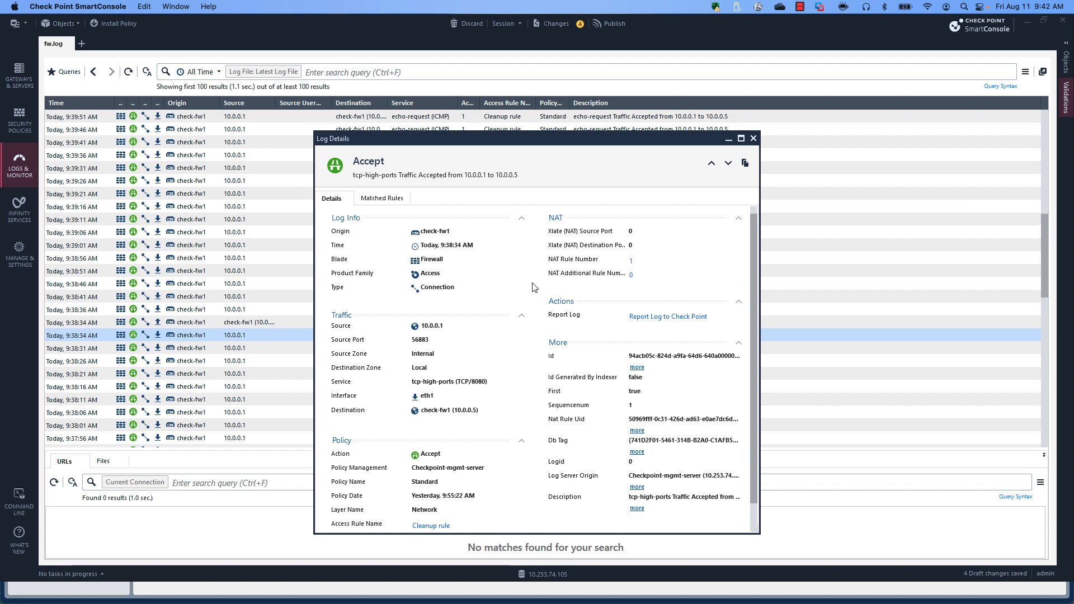
scroll(520, 279, down, 1)
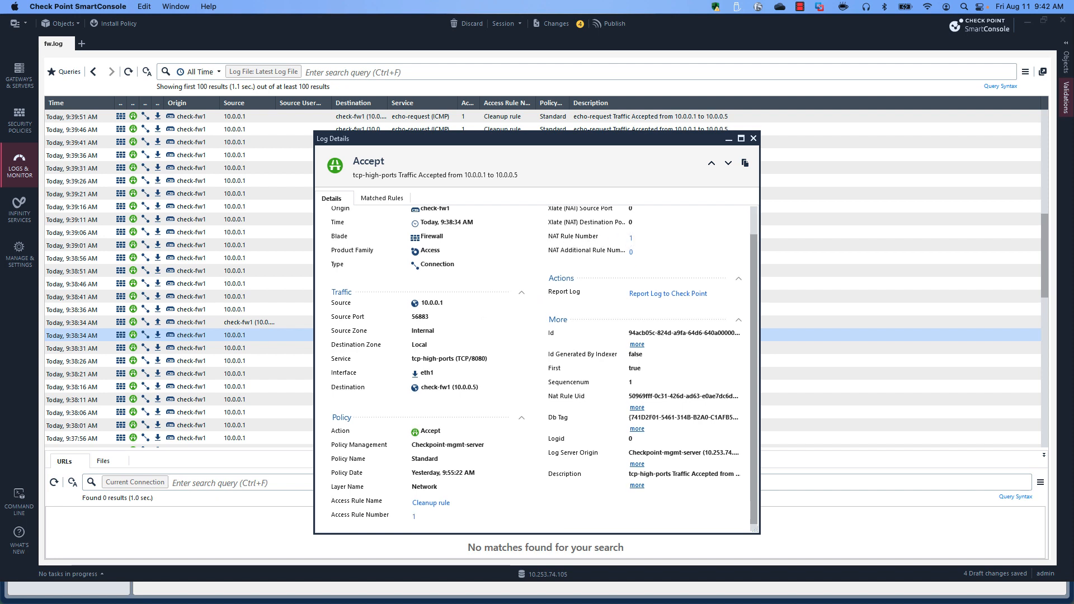